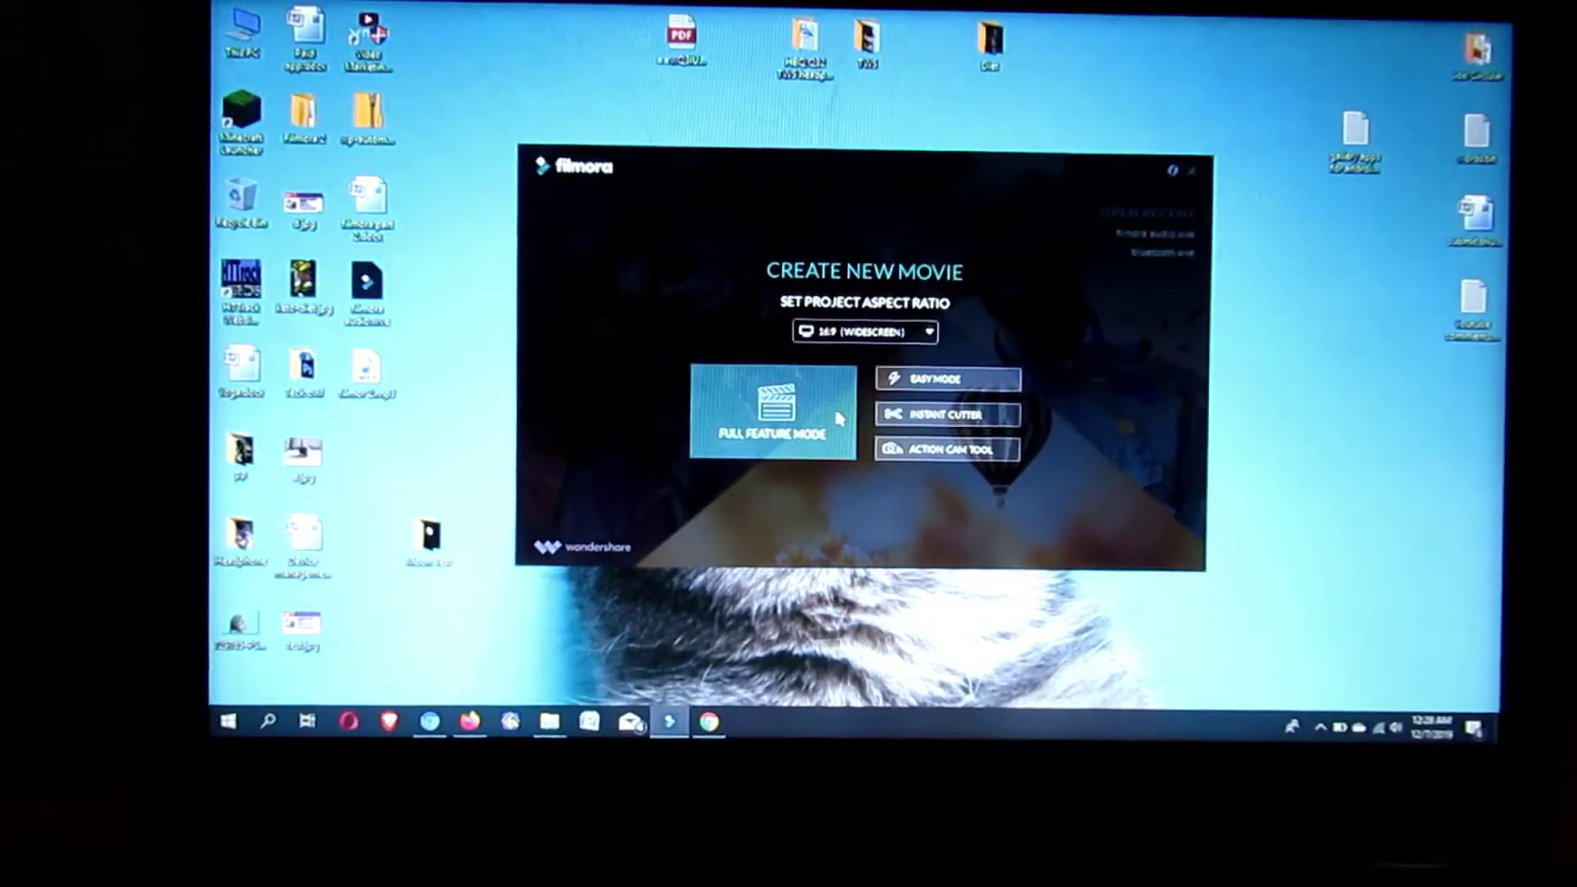
Launch Full Feature Mode and load the editor with its six media items
{"action": "left_click", "coordinate": [770, 427]}
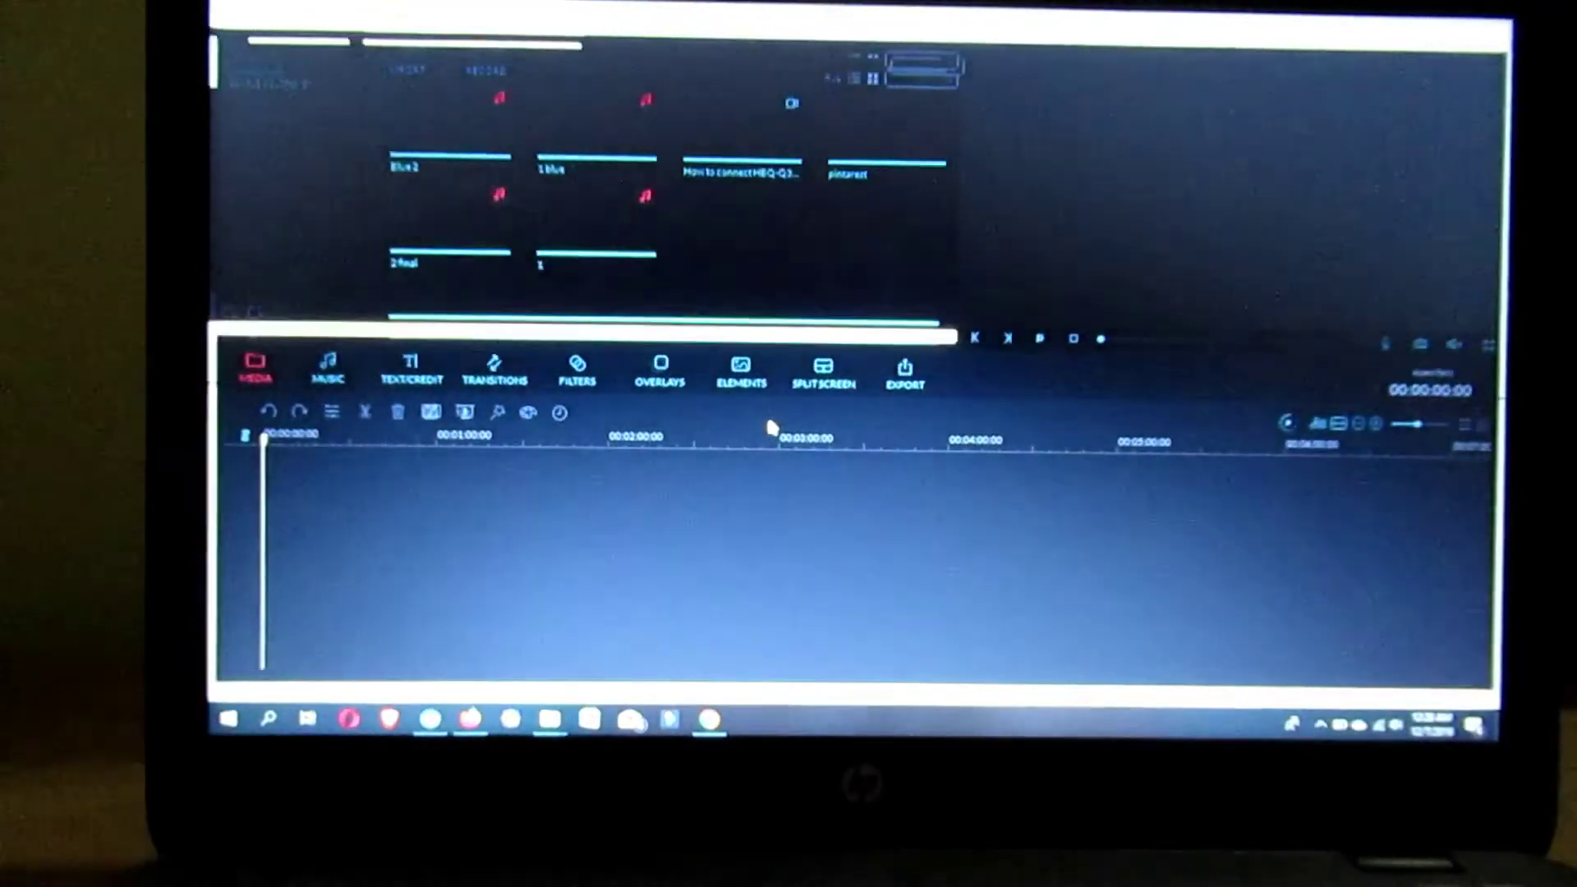
{"action": "left_click_drag", "start_coordinate": [599, 342], "coordinate": [436, 323]}
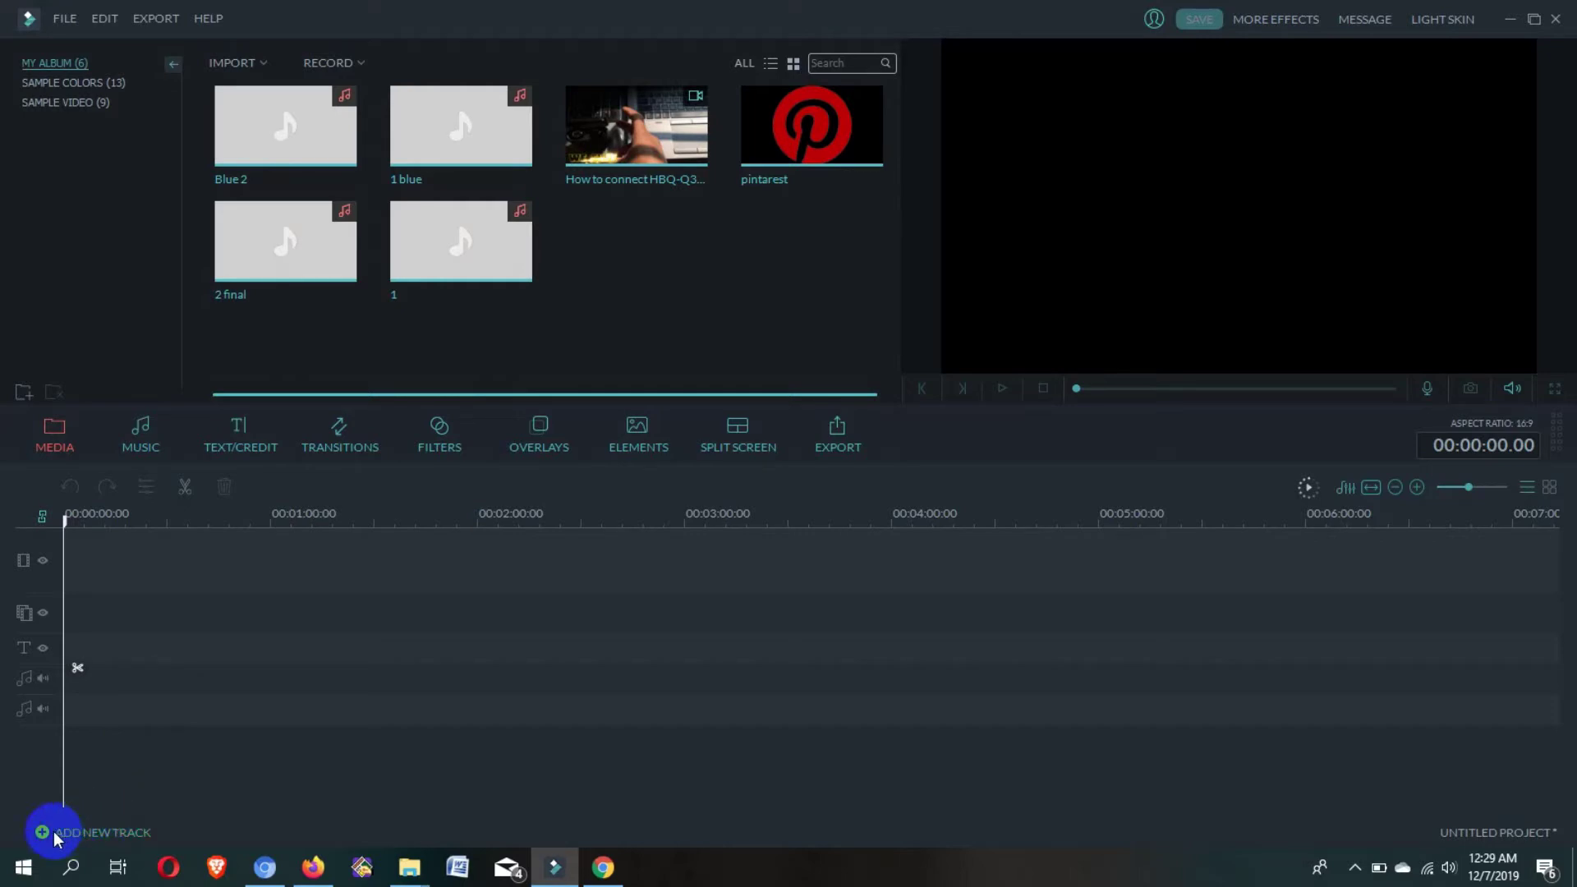
Set Track Manager to 2 text tracks and 4 music tracks
{"action": "left_click", "coordinate": [125, 840]}
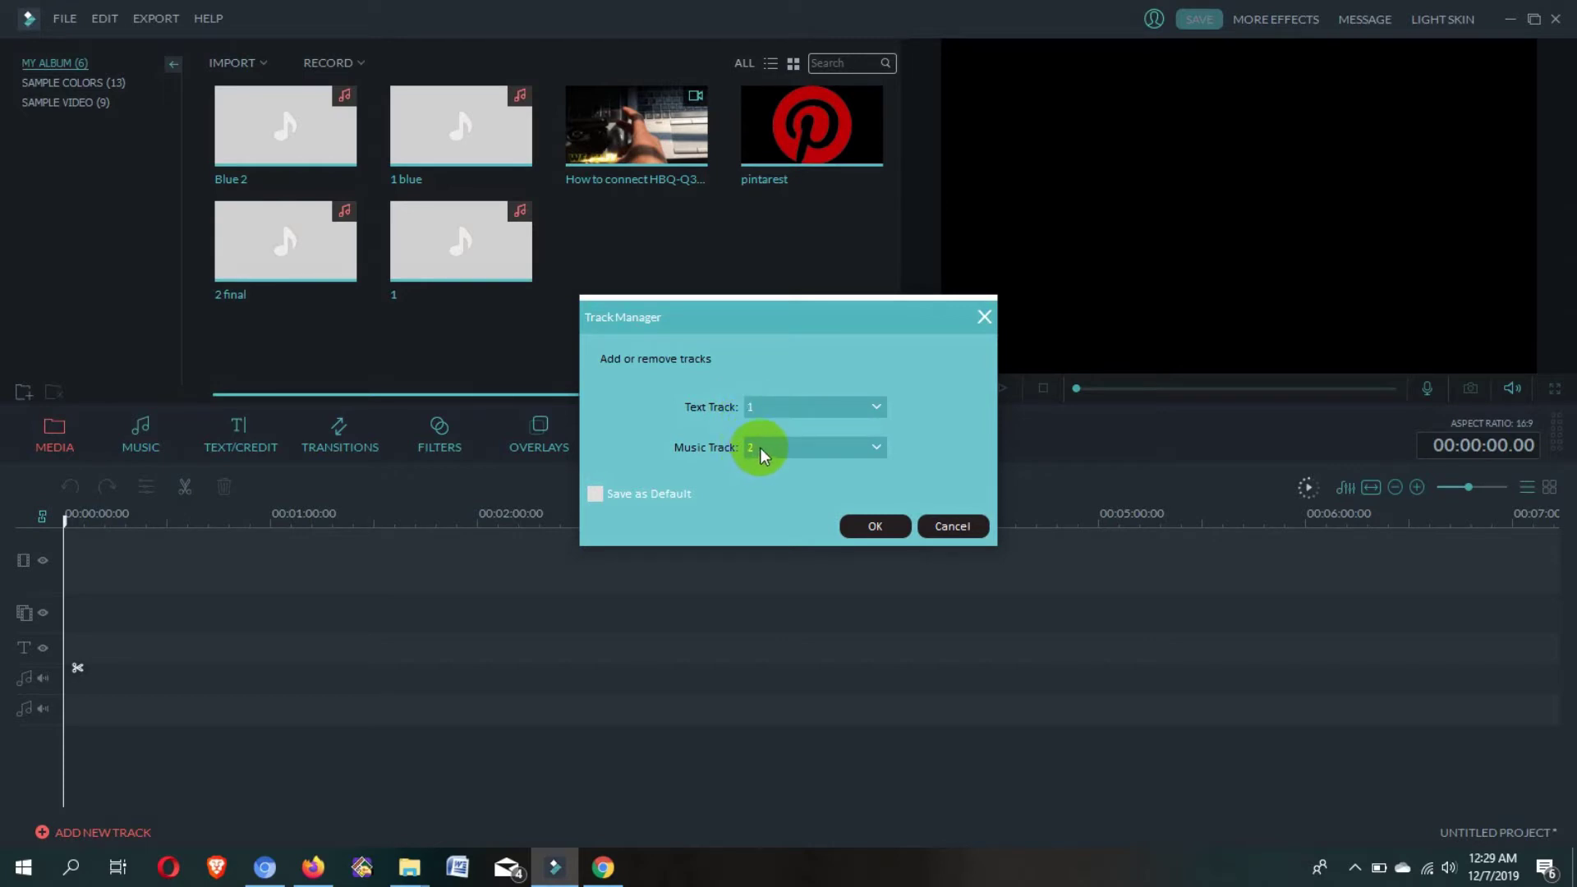
{"action": "left_click", "coordinate": [793, 406]}
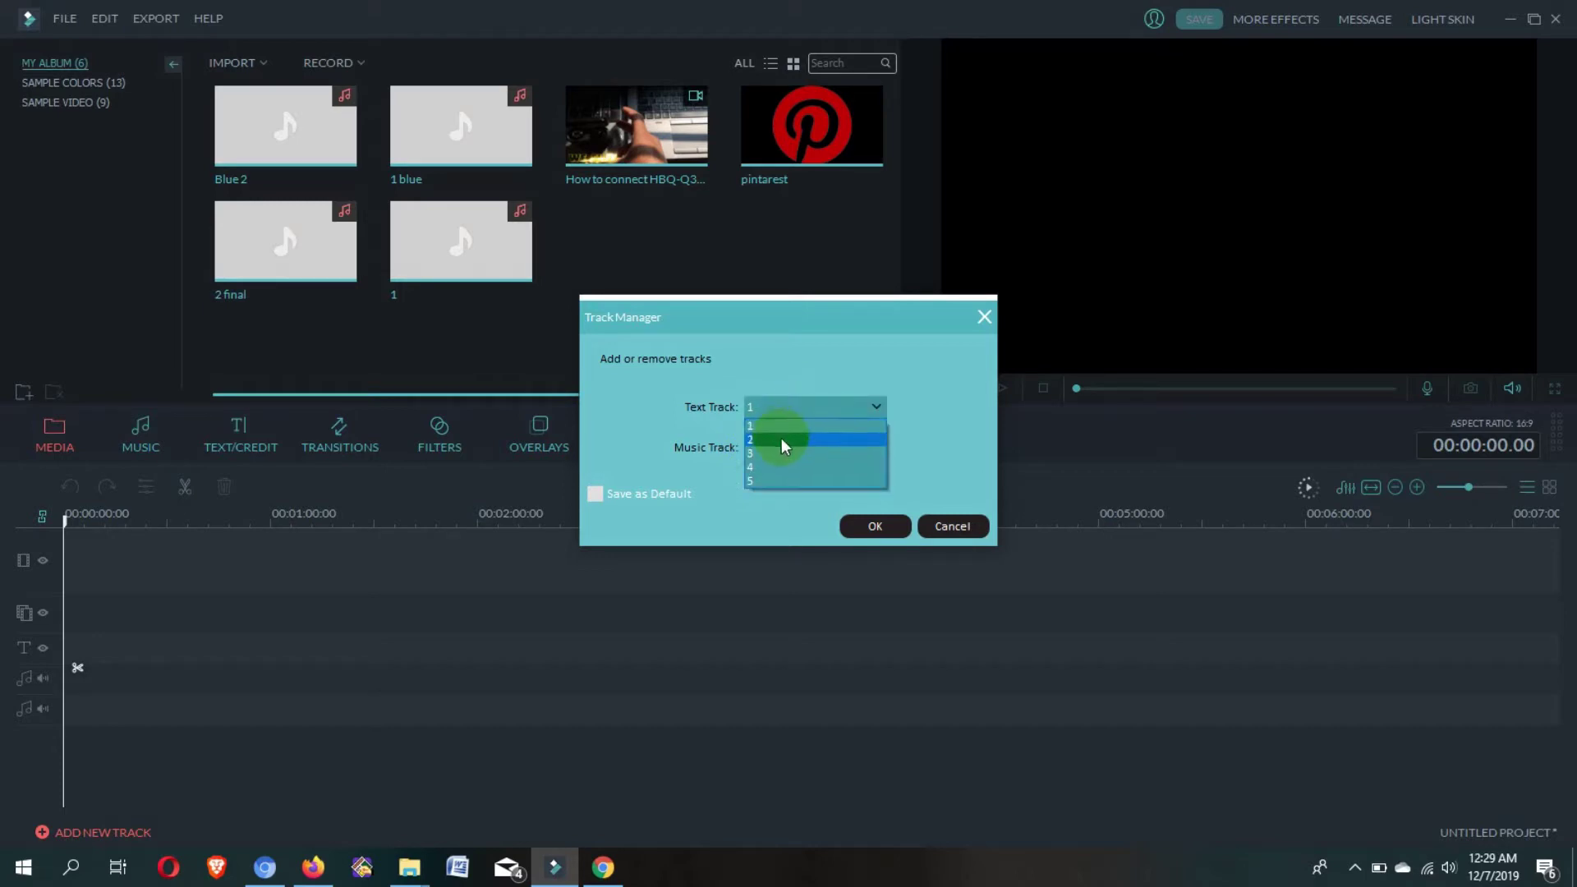
{"action": "left_click", "coordinate": [781, 437]}
{"action": "left_click", "coordinate": [781, 443]}
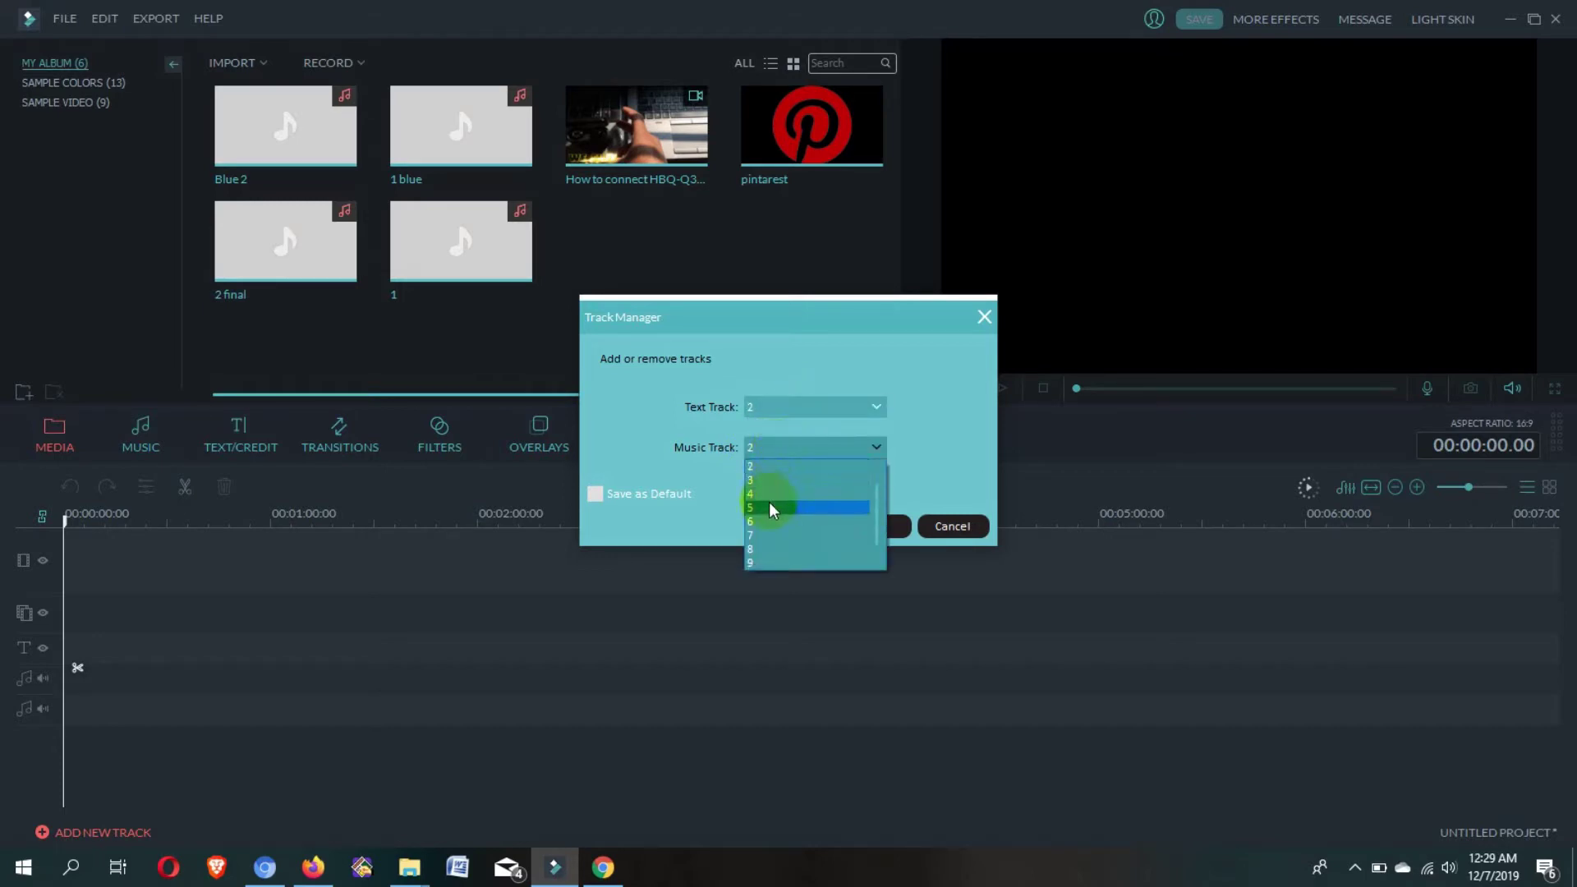
{"action": "left_click", "coordinate": [770, 495]}
{"action": "left_click", "coordinate": [862, 526]}
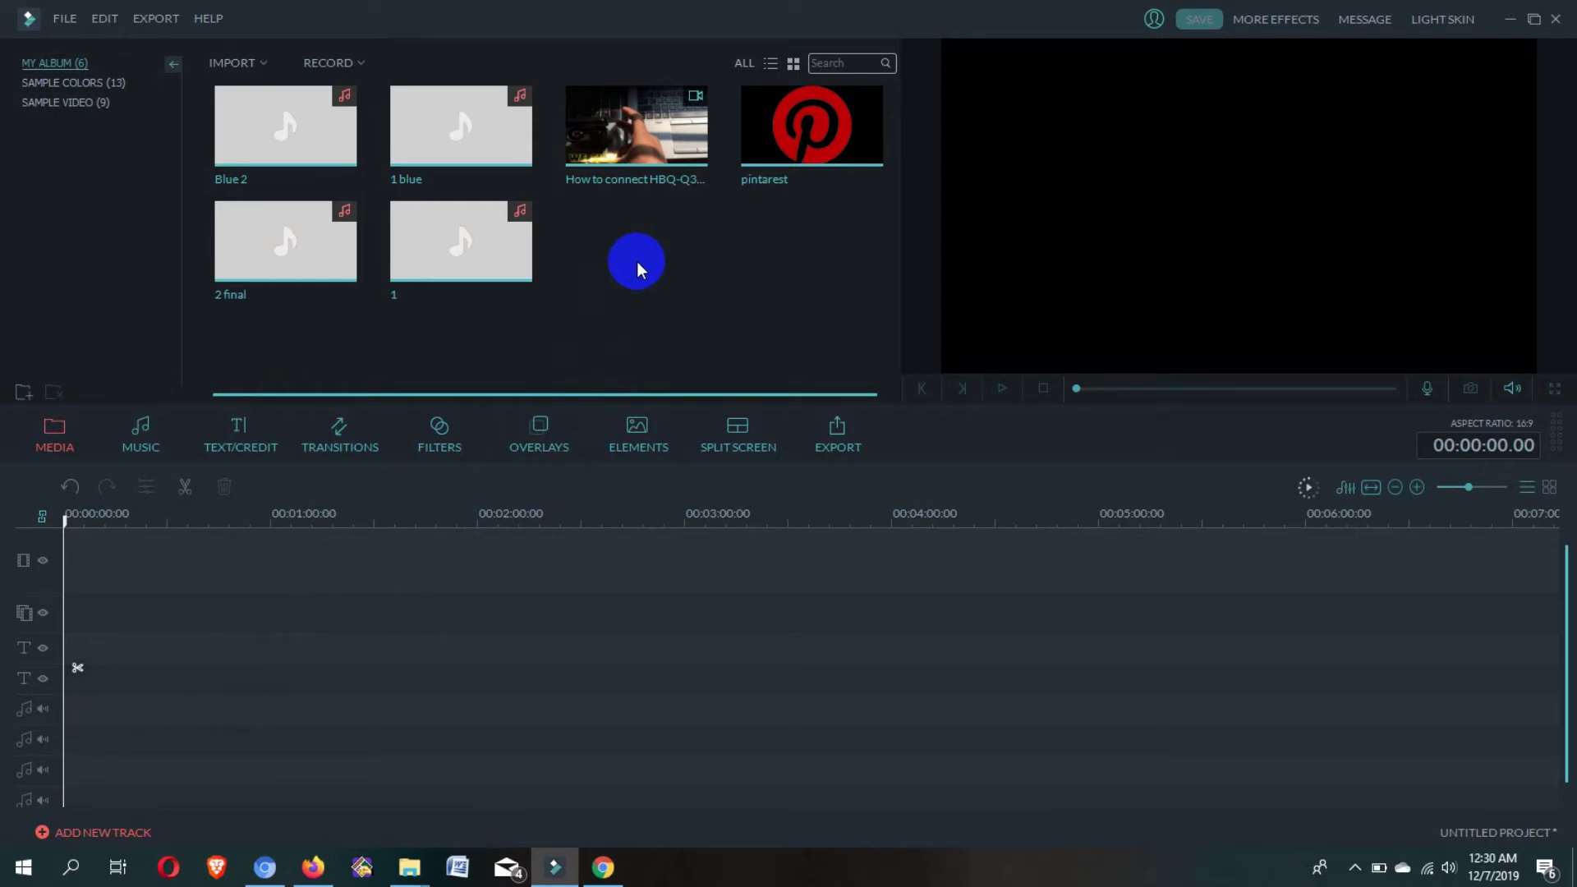
Add the HBQ earbuds video, 1 blue music and pintarest image to the timeline
{"action": "left_click", "coordinate": [461, 125]}
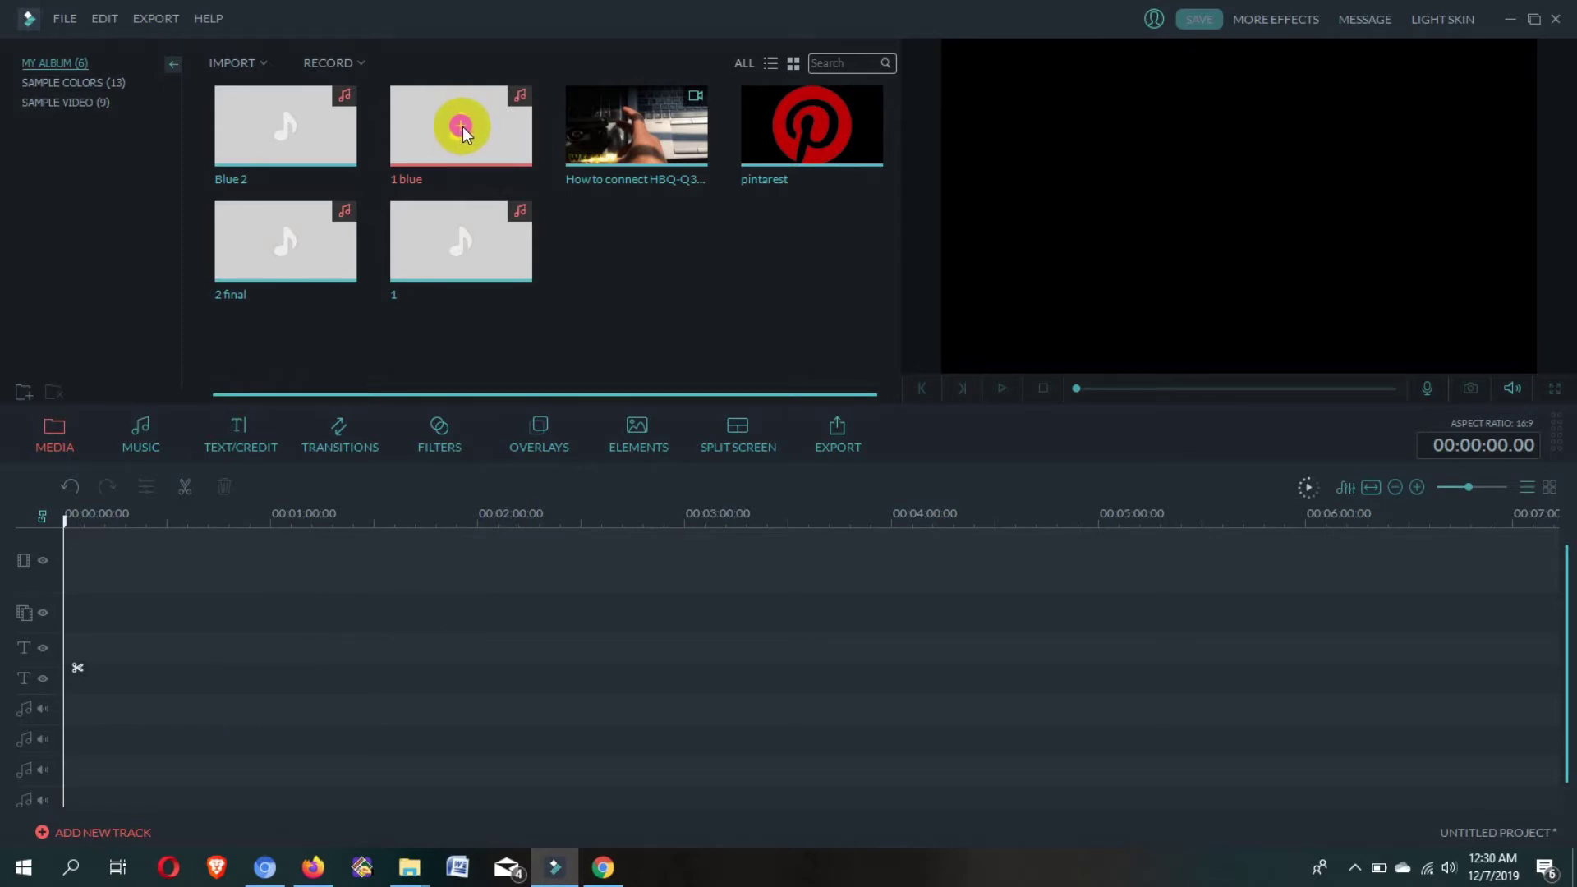
{"action": "left_click", "coordinate": [635, 131]}
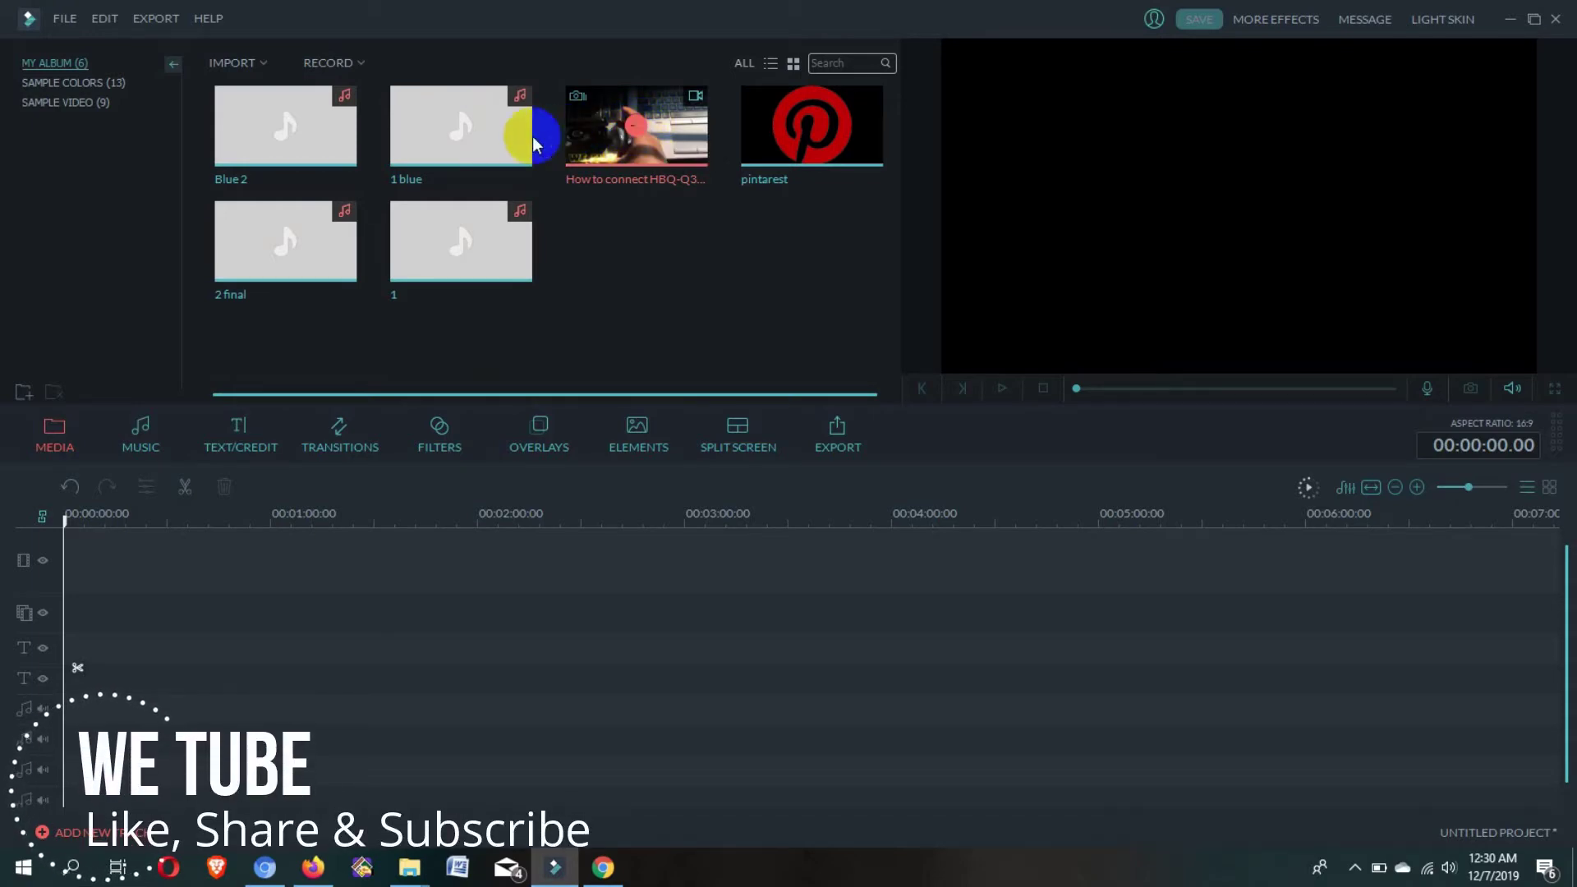
{"action": "left_click", "coordinate": [635, 126]}
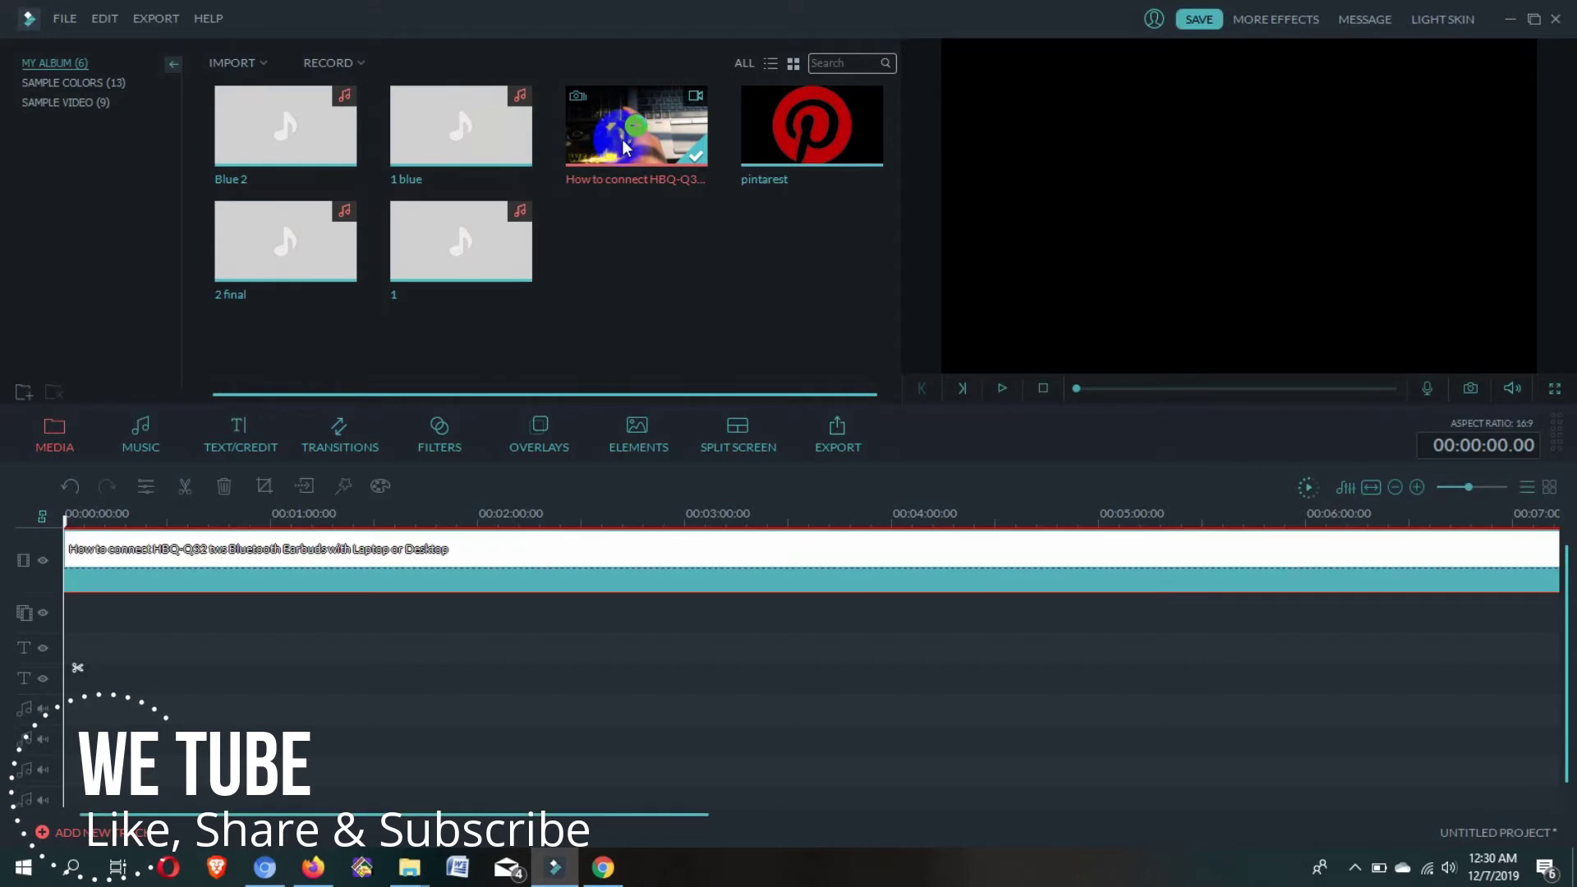
{"action": "left_click", "coordinate": [465, 125]}
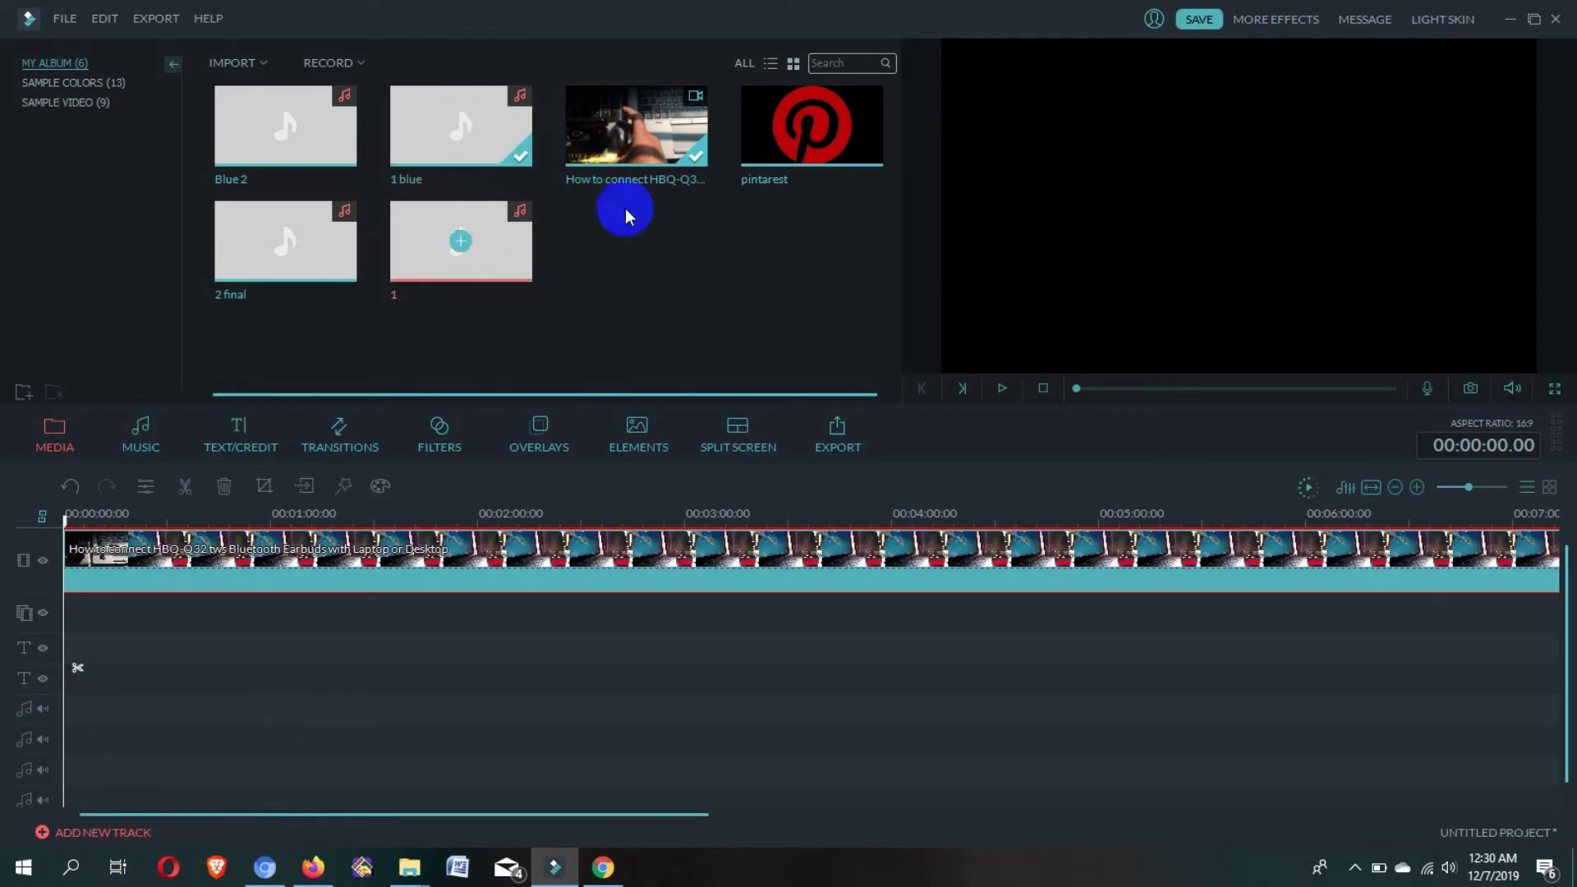
{"action": "left_click", "coordinate": [813, 136]}
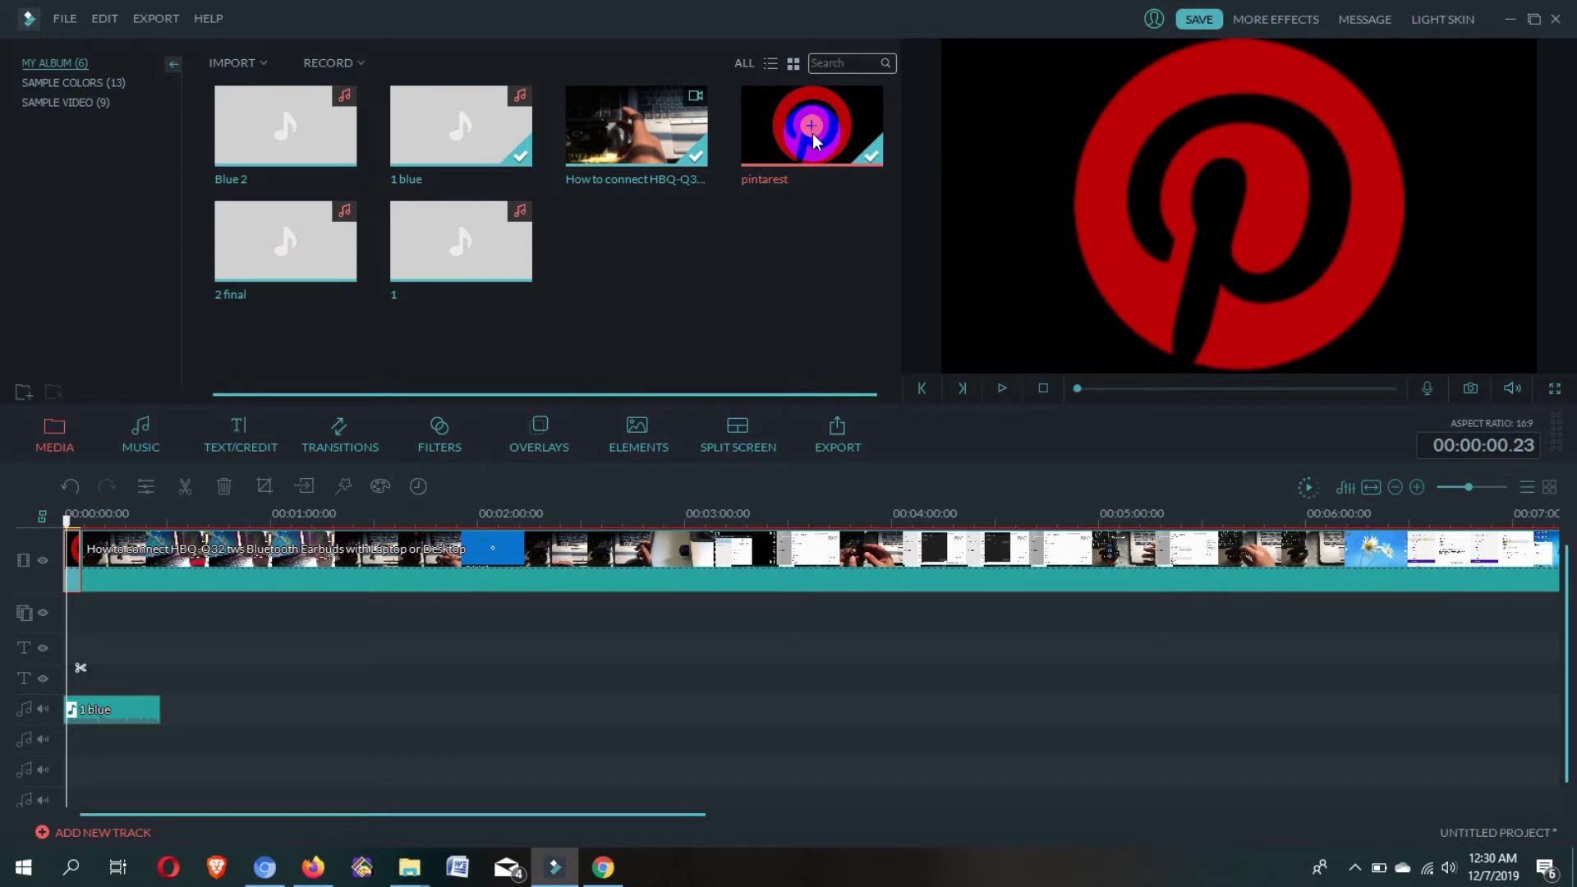
Add music clip 1 to the music track at the 00:02:21.03 playhead
{"action": "left_click_drag", "start_coordinate": [811, 146], "coordinate": [673, 649]}
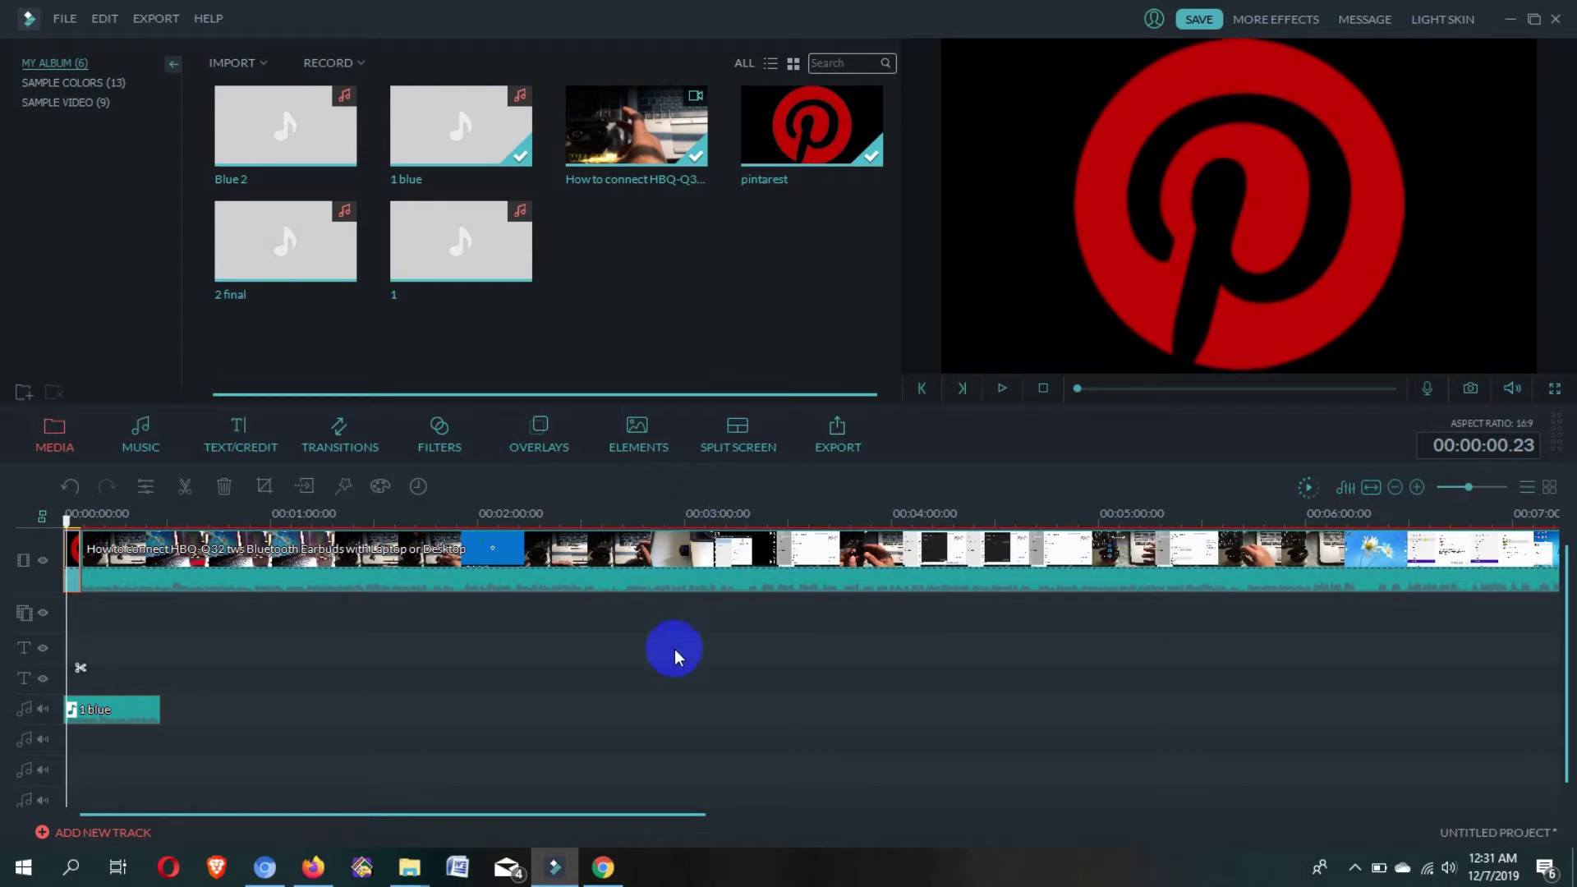
{"action": "left_click", "coordinate": [537, 518]}
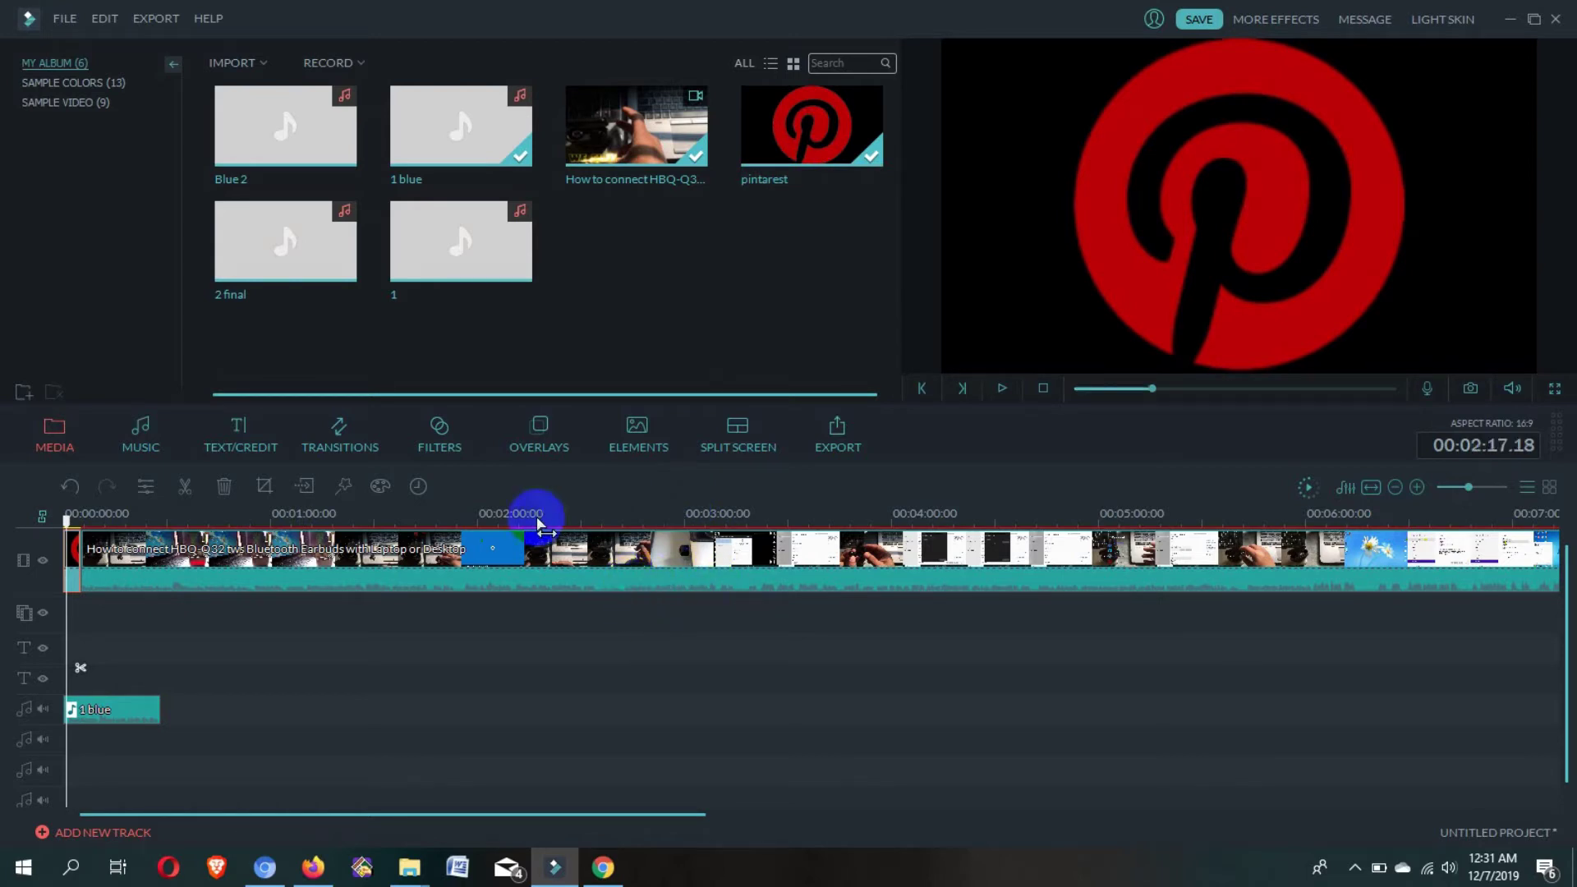
{"action": "left_click_drag", "start_coordinate": [538, 520], "coordinate": [562, 552]}
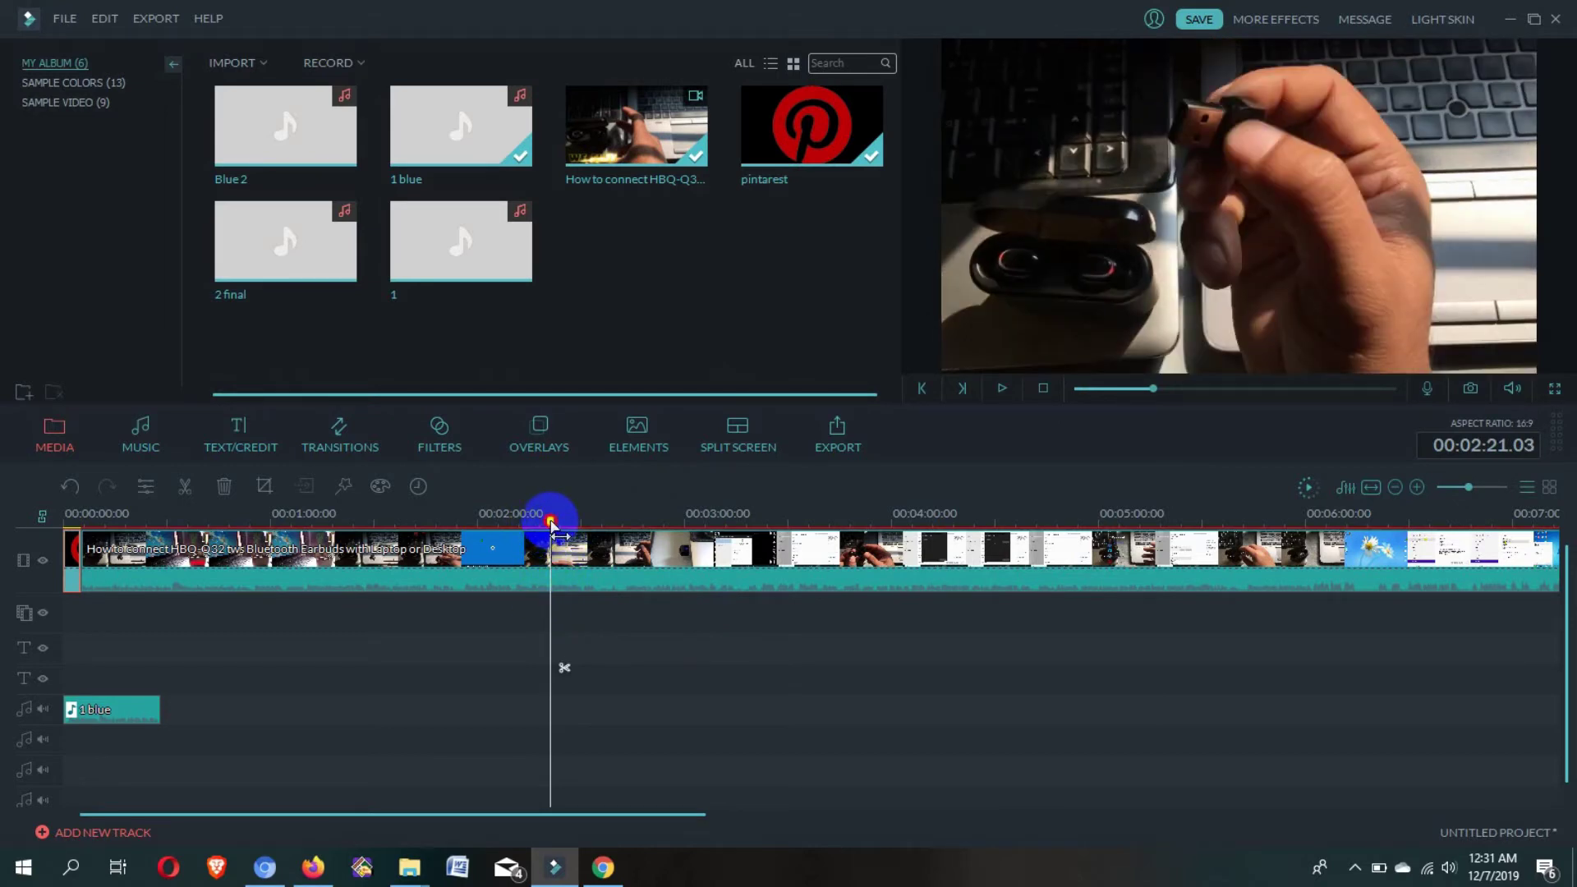
{"action": "mouse_move", "coordinate": [447, 279]}
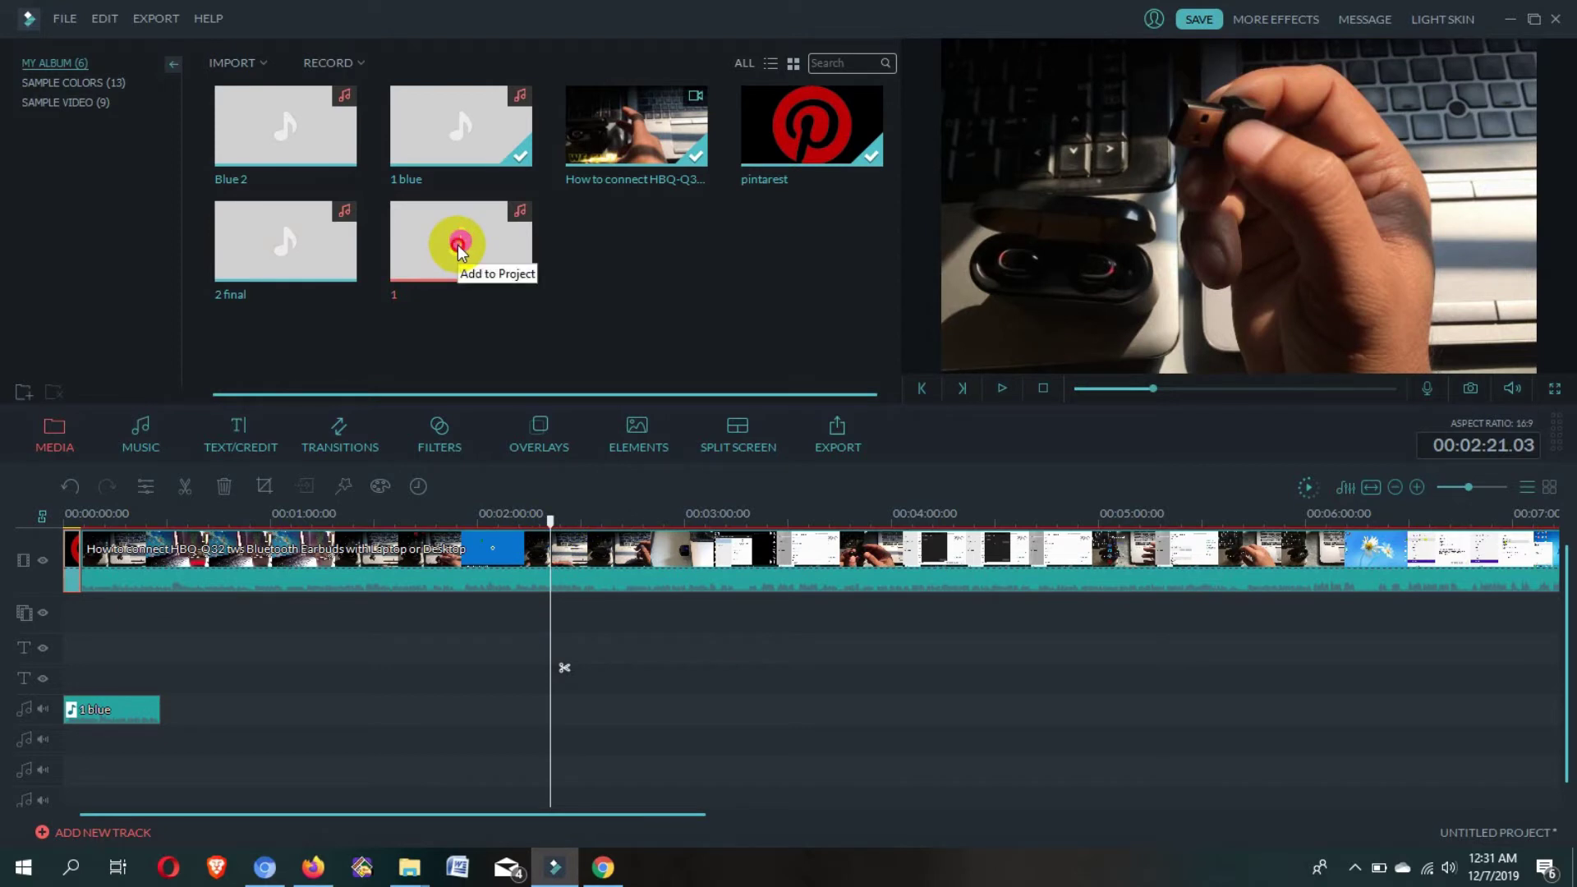
{"action": "left_click", "coordinate": [460, 242]}
{"action": "left_click", "coordinate": [580, 704]}
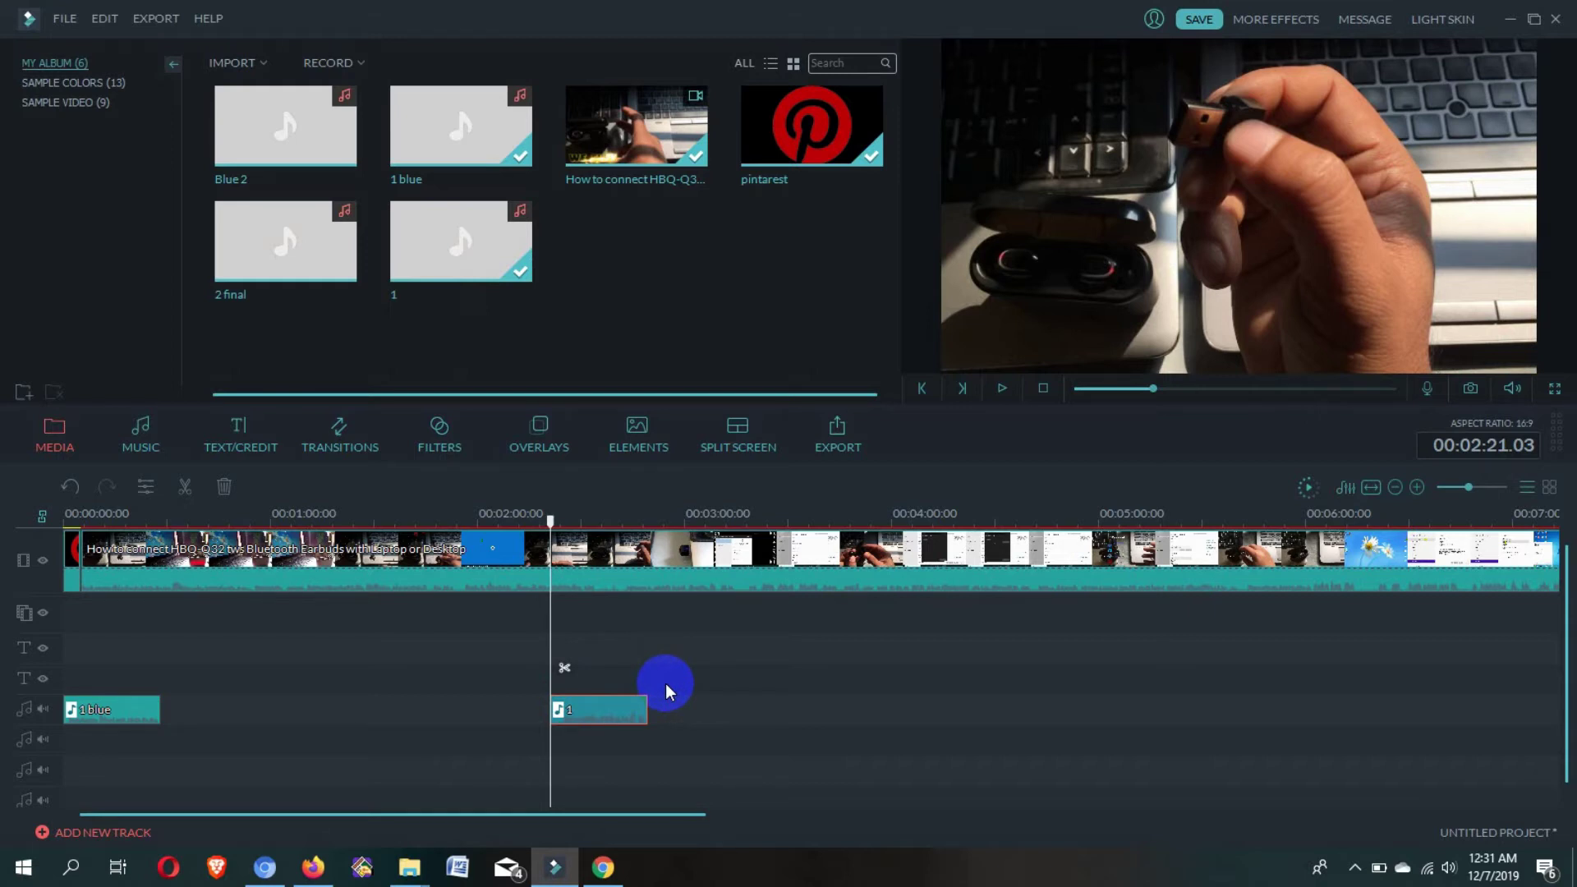
{"action": "left_click", "coordinate": [732, 702]}
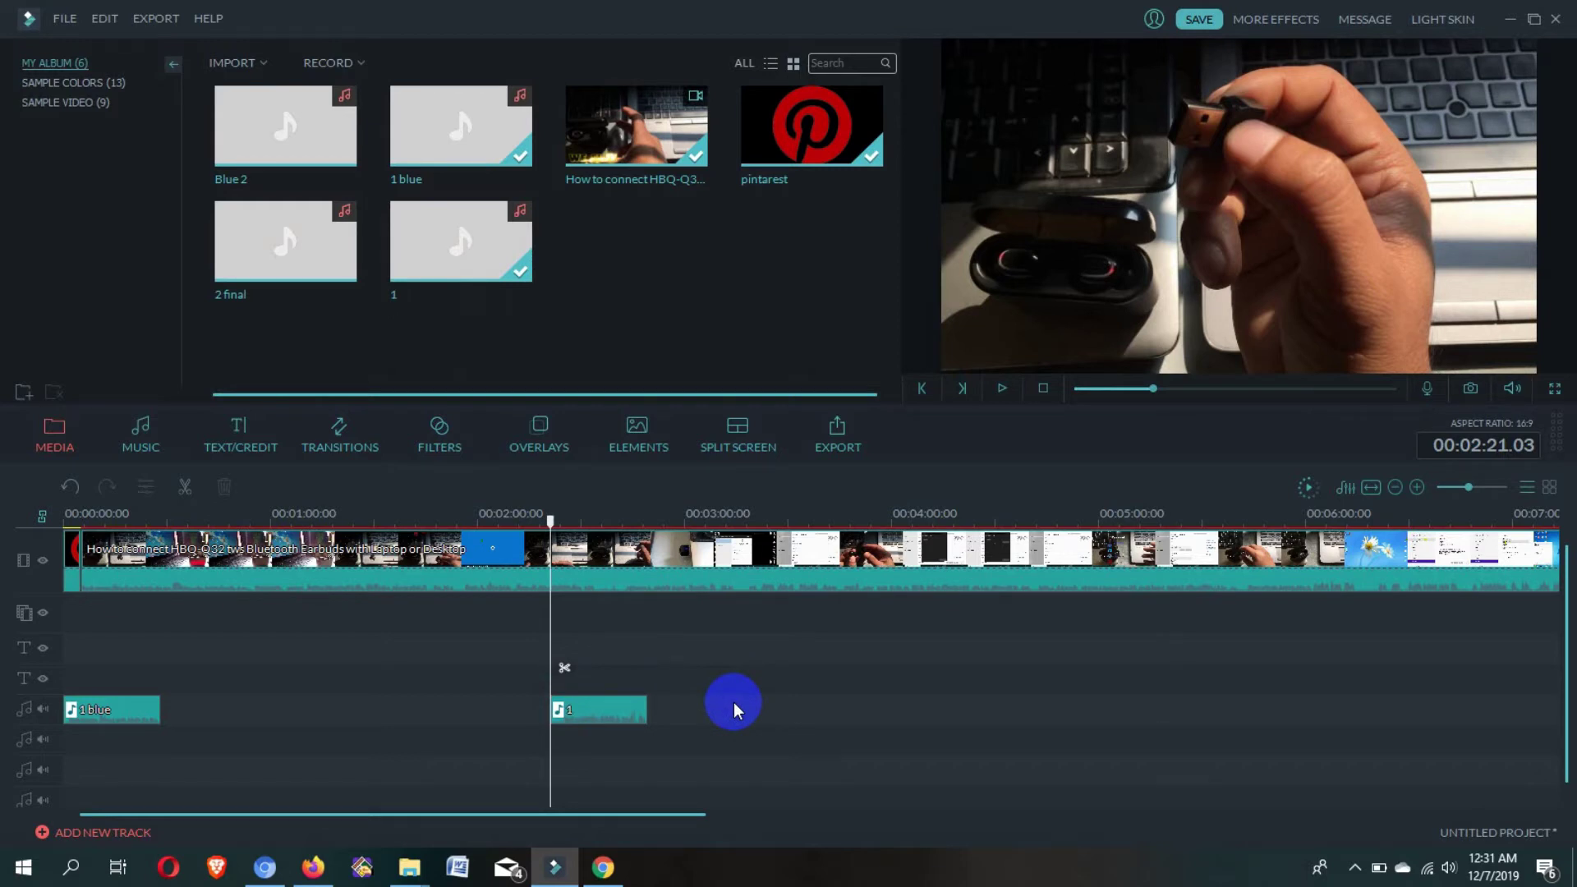
Select every clip on the timeline and delete them all
{"action": "left_click_drag", "start_coordinate": [775, 741], "coordinate": [10, 528]}
{"action": "key", "text": "Home"}
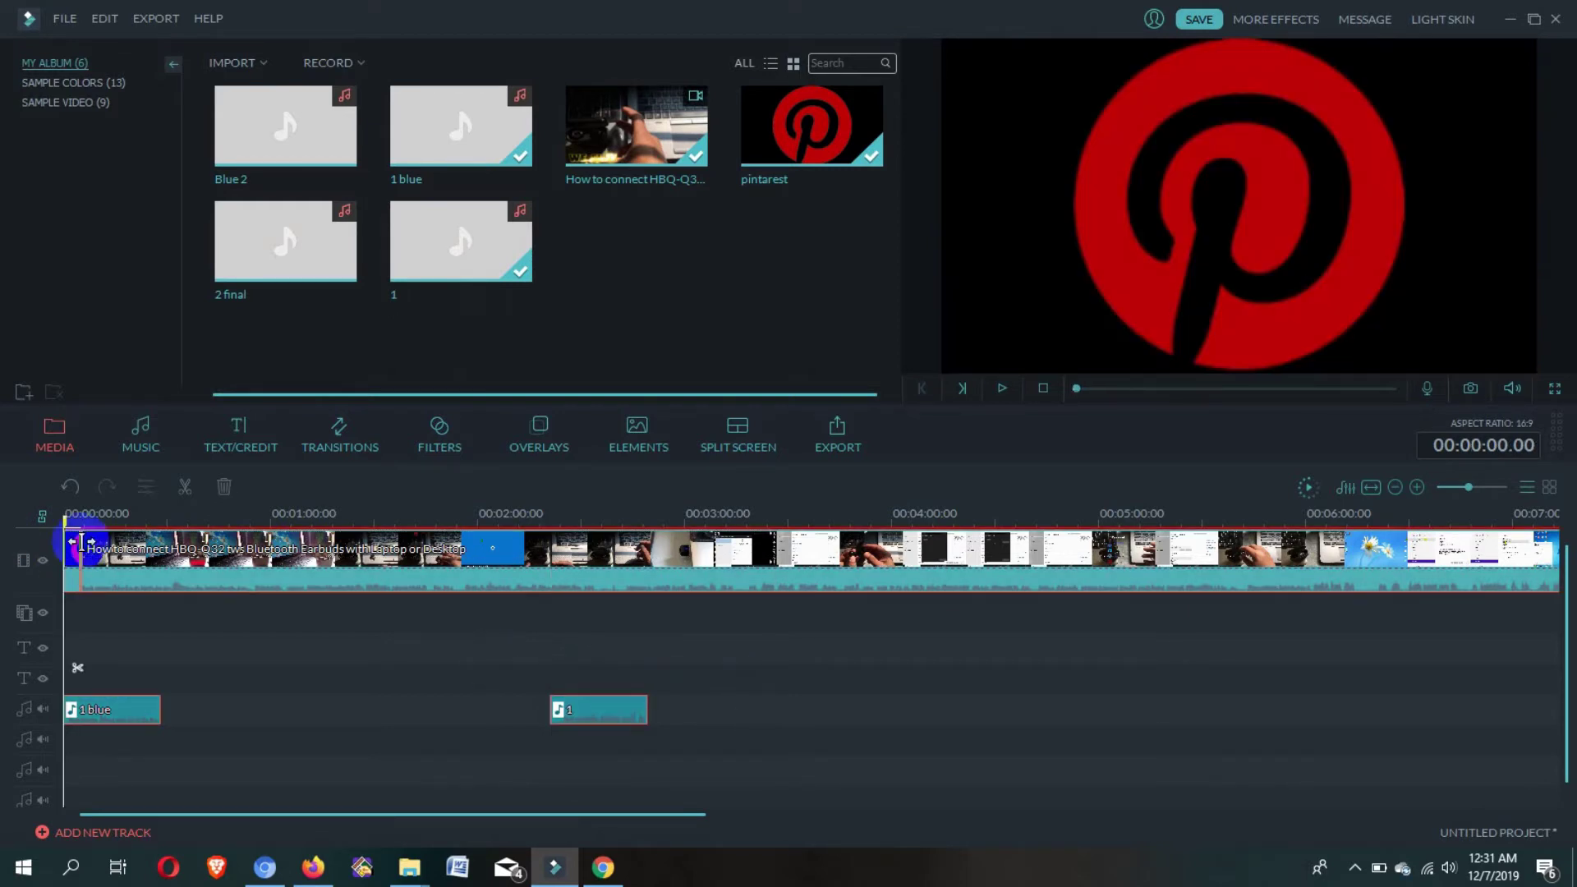
{"action": "right_click", "coordinate": [247, 573]}
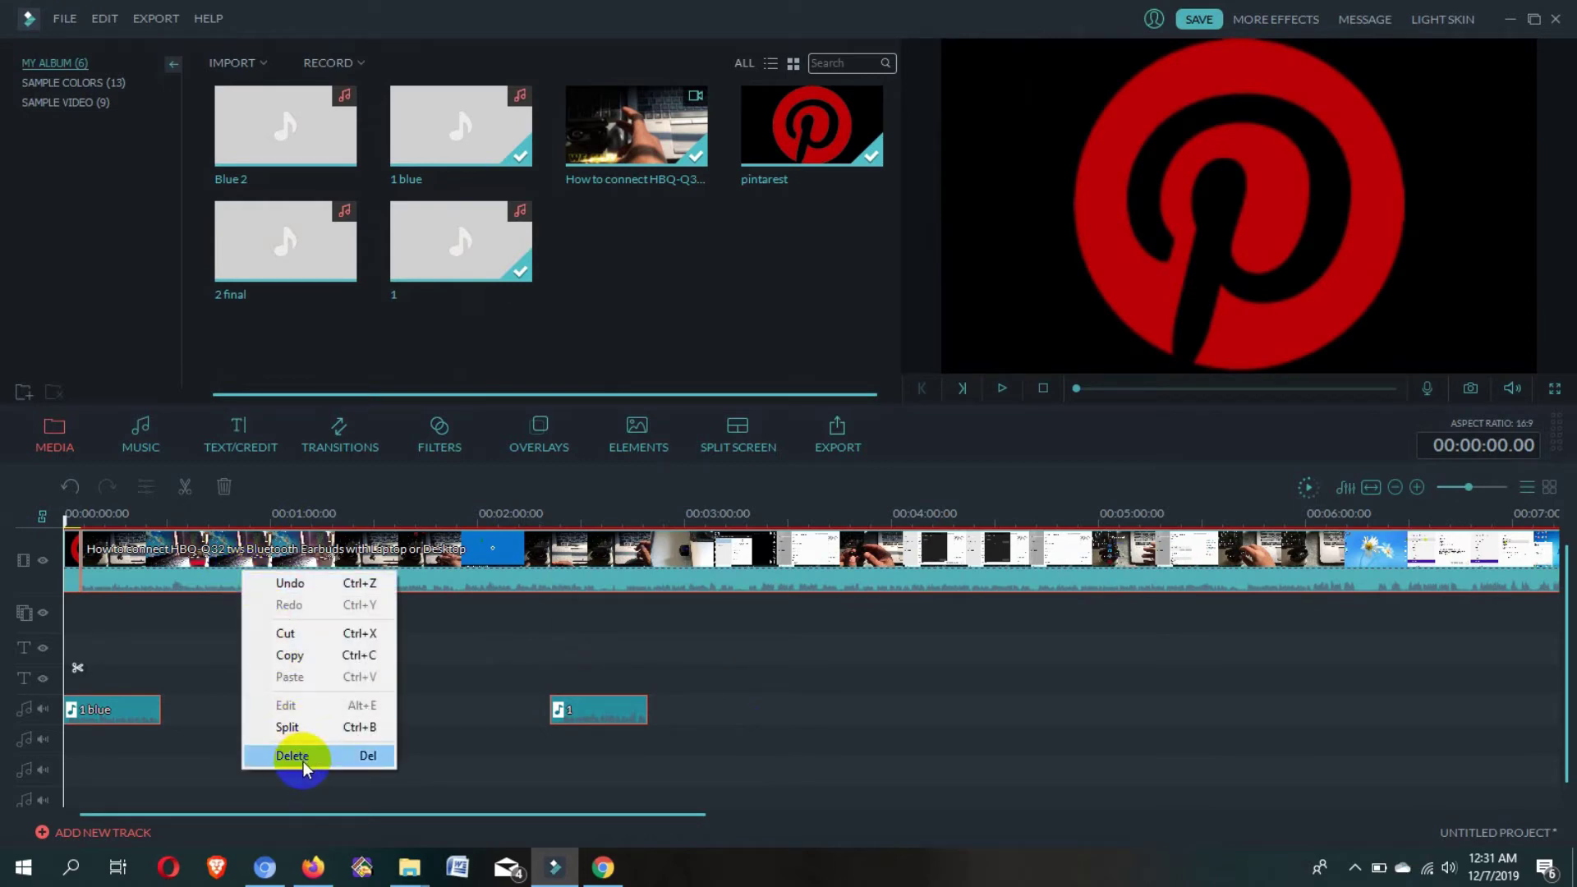
{"action": "left_click", "coordinate": [303, 757]}
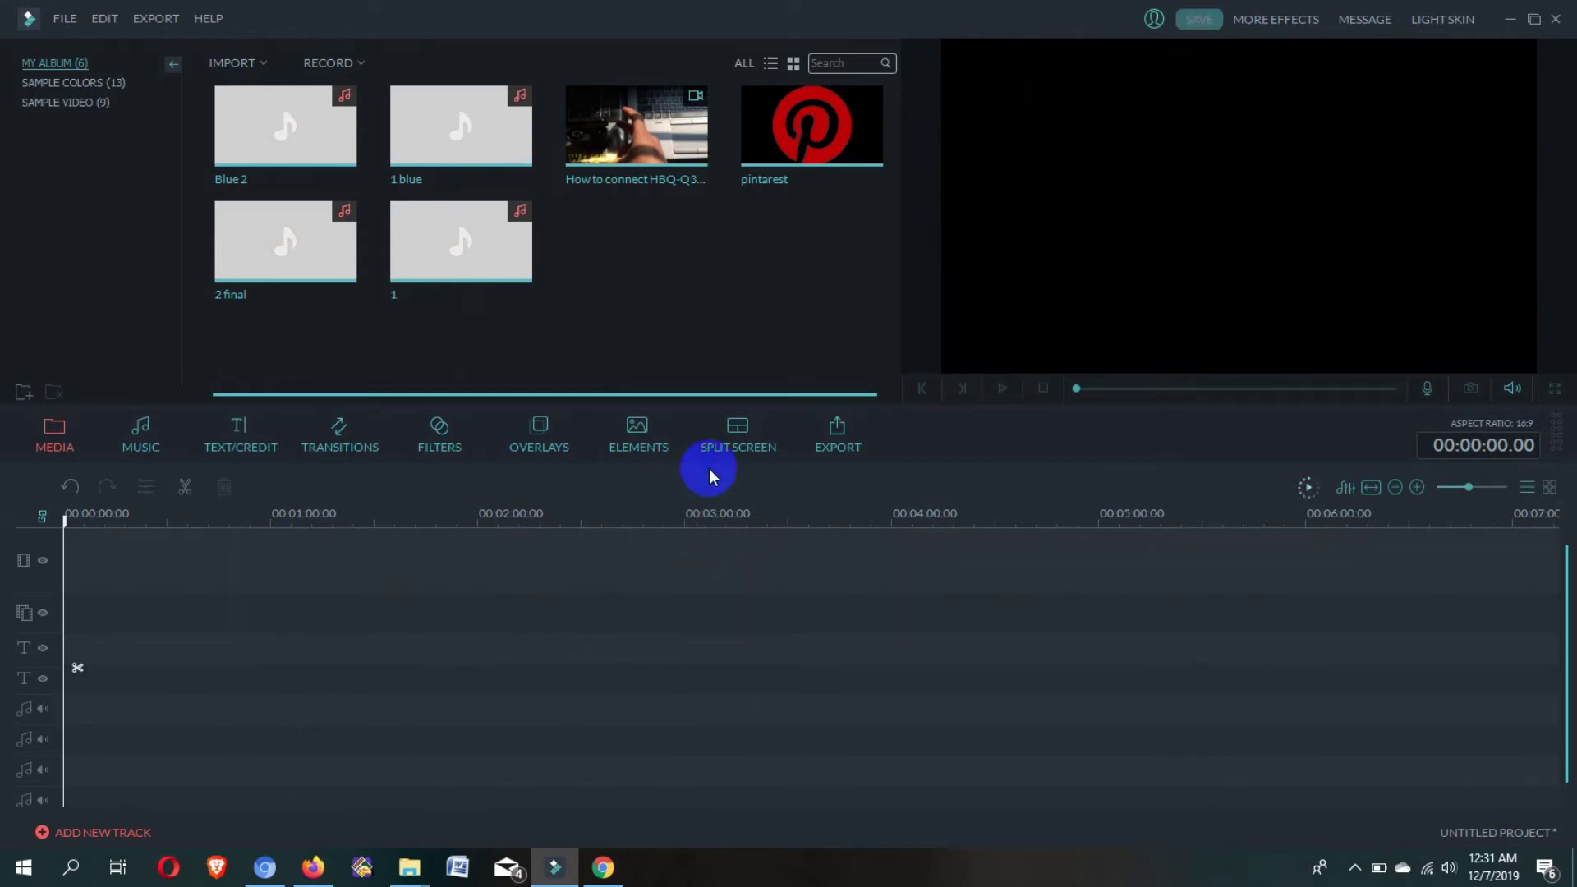
Stack the HBQ earbuds video on three video tracks and place music clip 1 on a music track
{"action": "left_click_drag", "start_coordinate": [683, 125], "coordinate": [259, 563]}
{"action": "left_click_drag", "start_coordinate": [686, 131], "coordinate": [92, 621]}
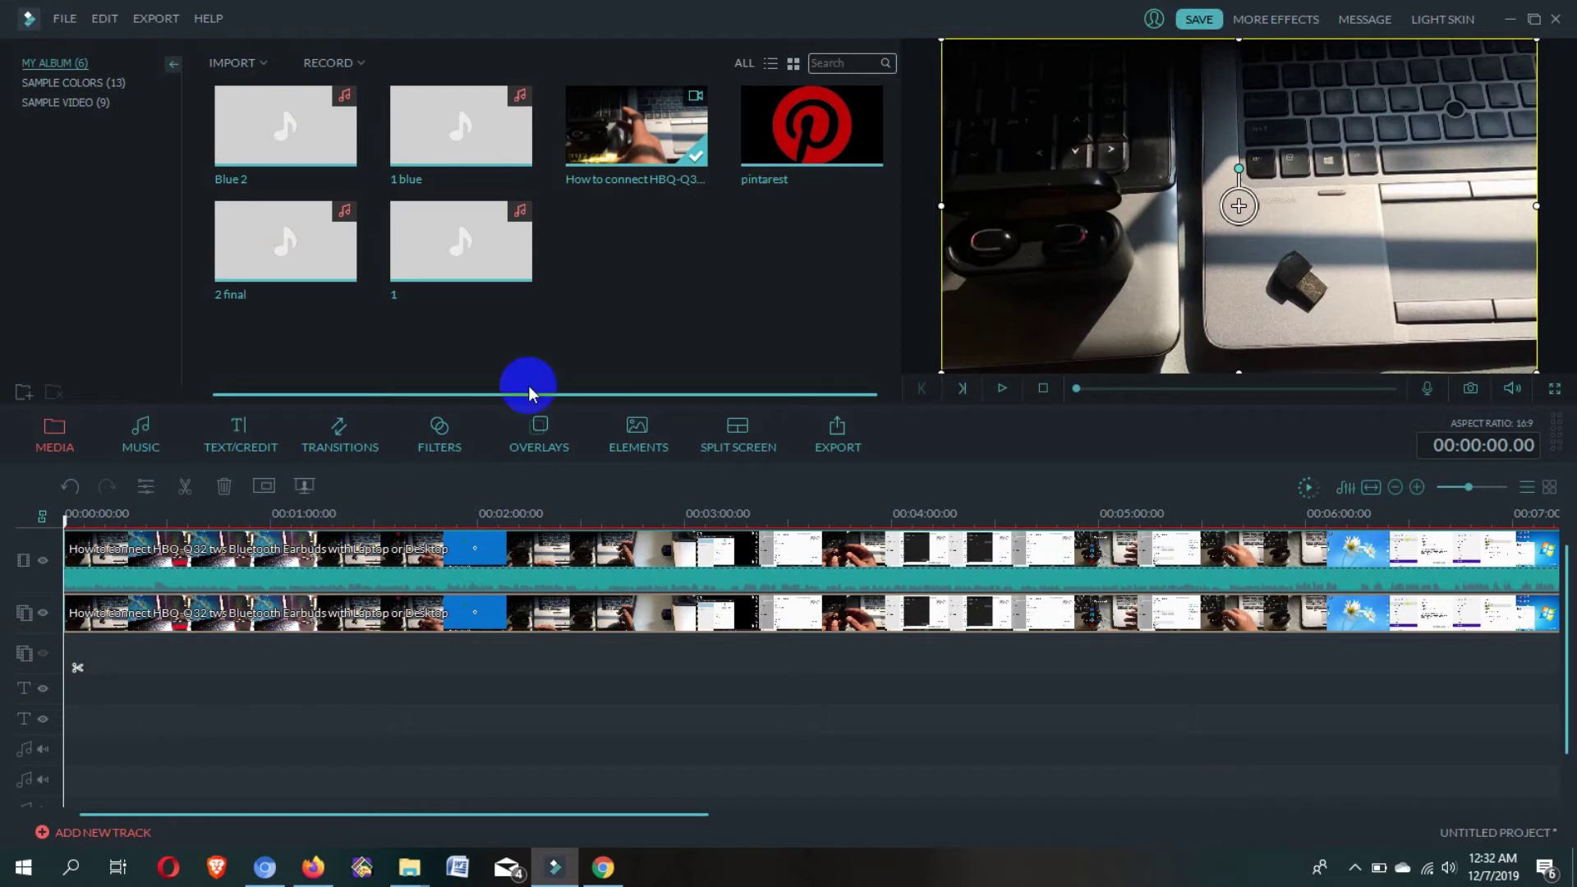
{"action": "left_click_drag", "start_coordinate": [654, 195], "coordinate": [105, 663]}
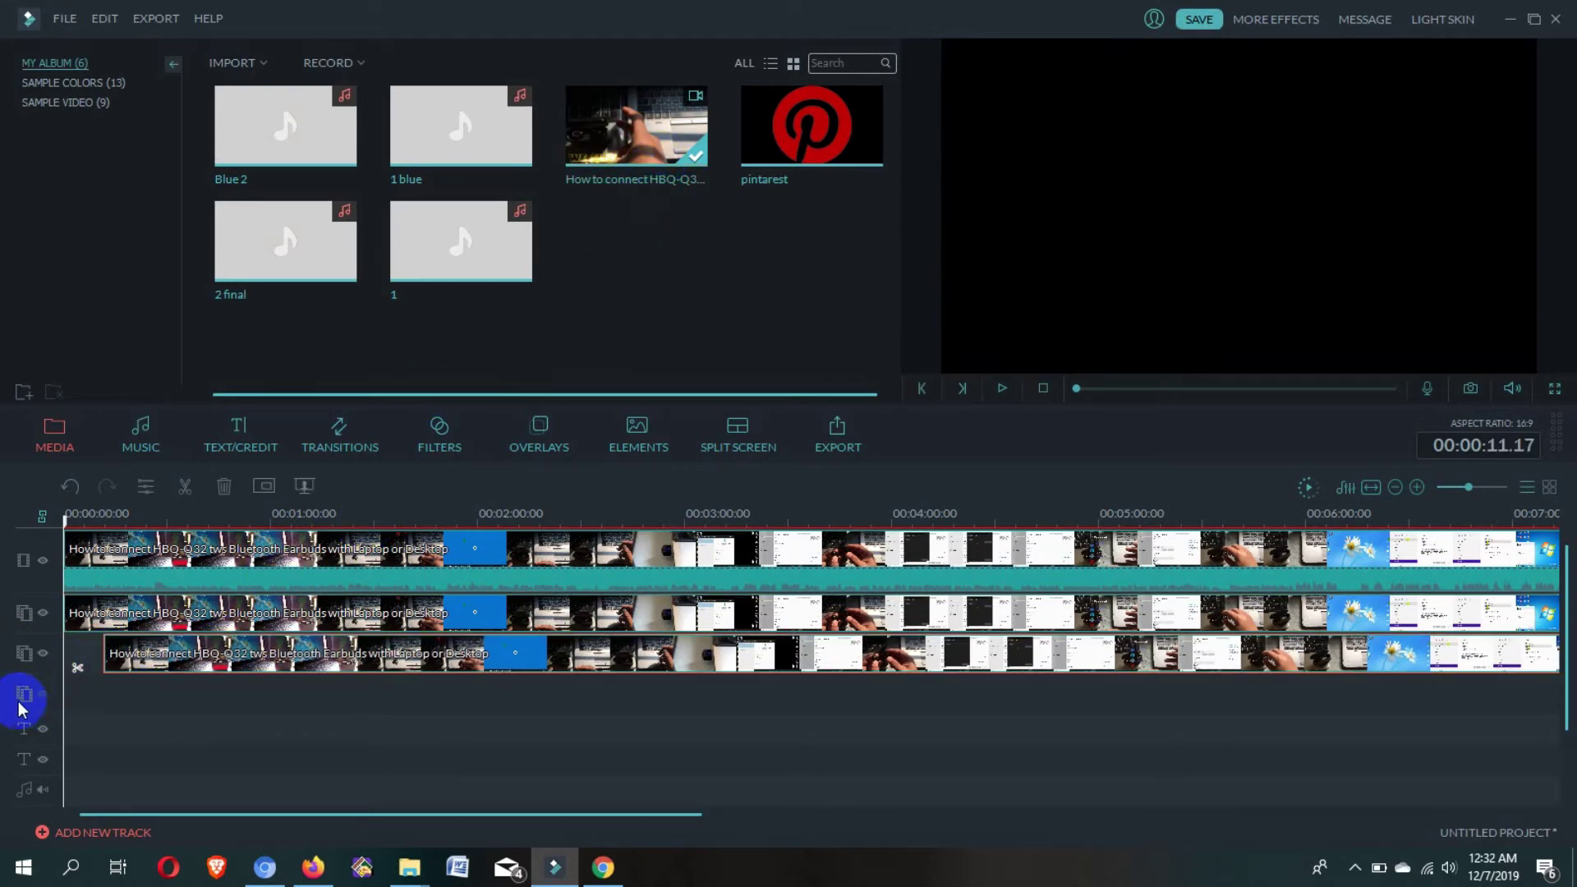
{"action": "left_click", "coordinate": [102, 698]}
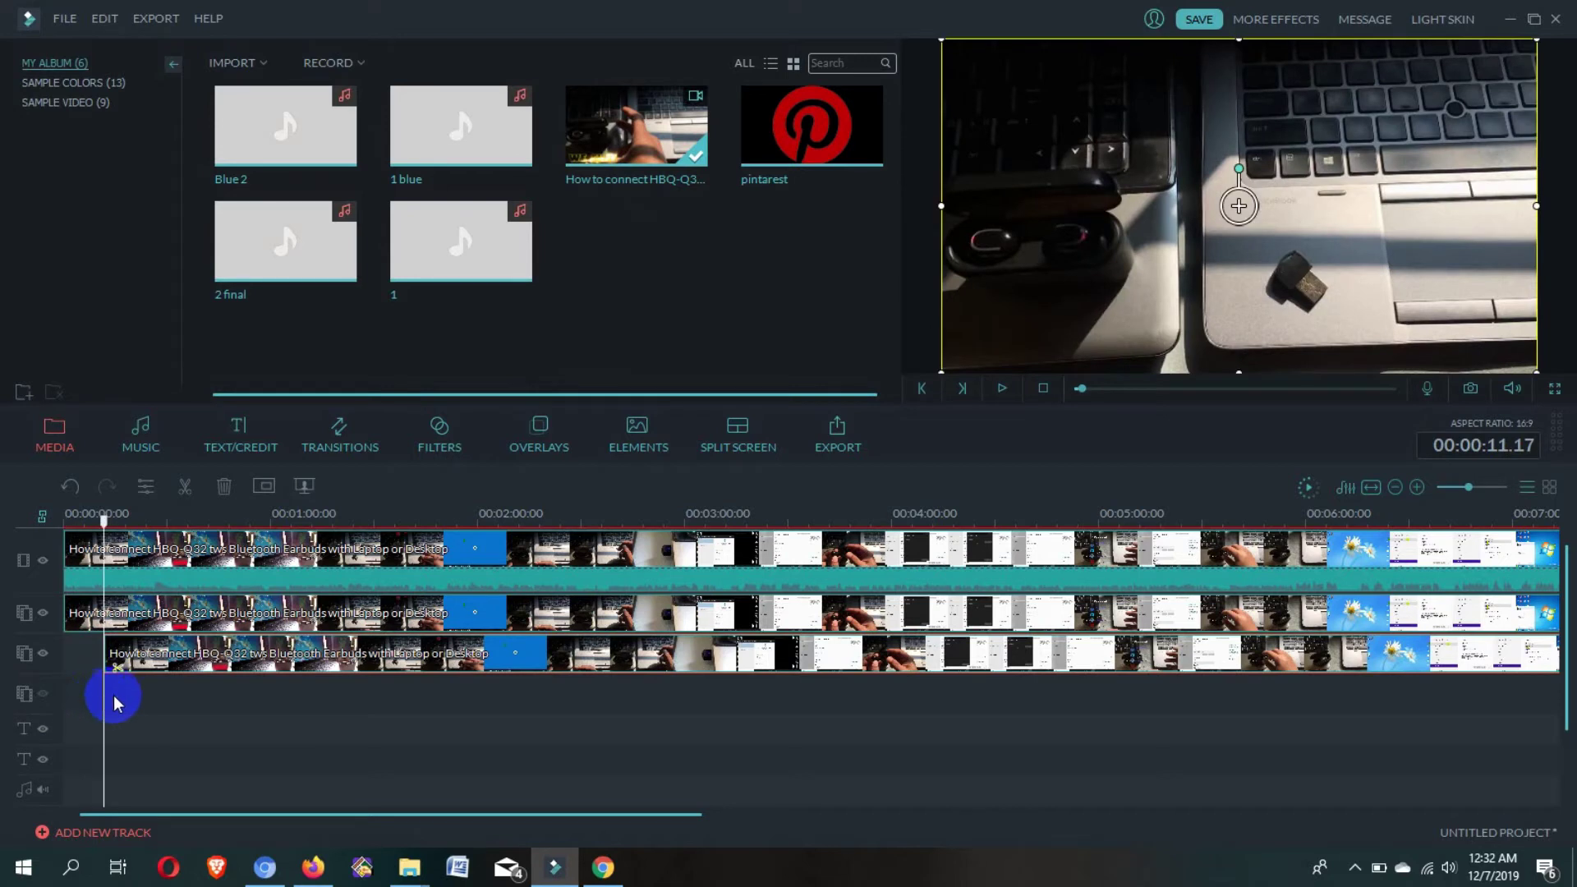
{"action": "left_click_drag", "start_coordinate": [495, 248], "coordinate": [288, 783]}
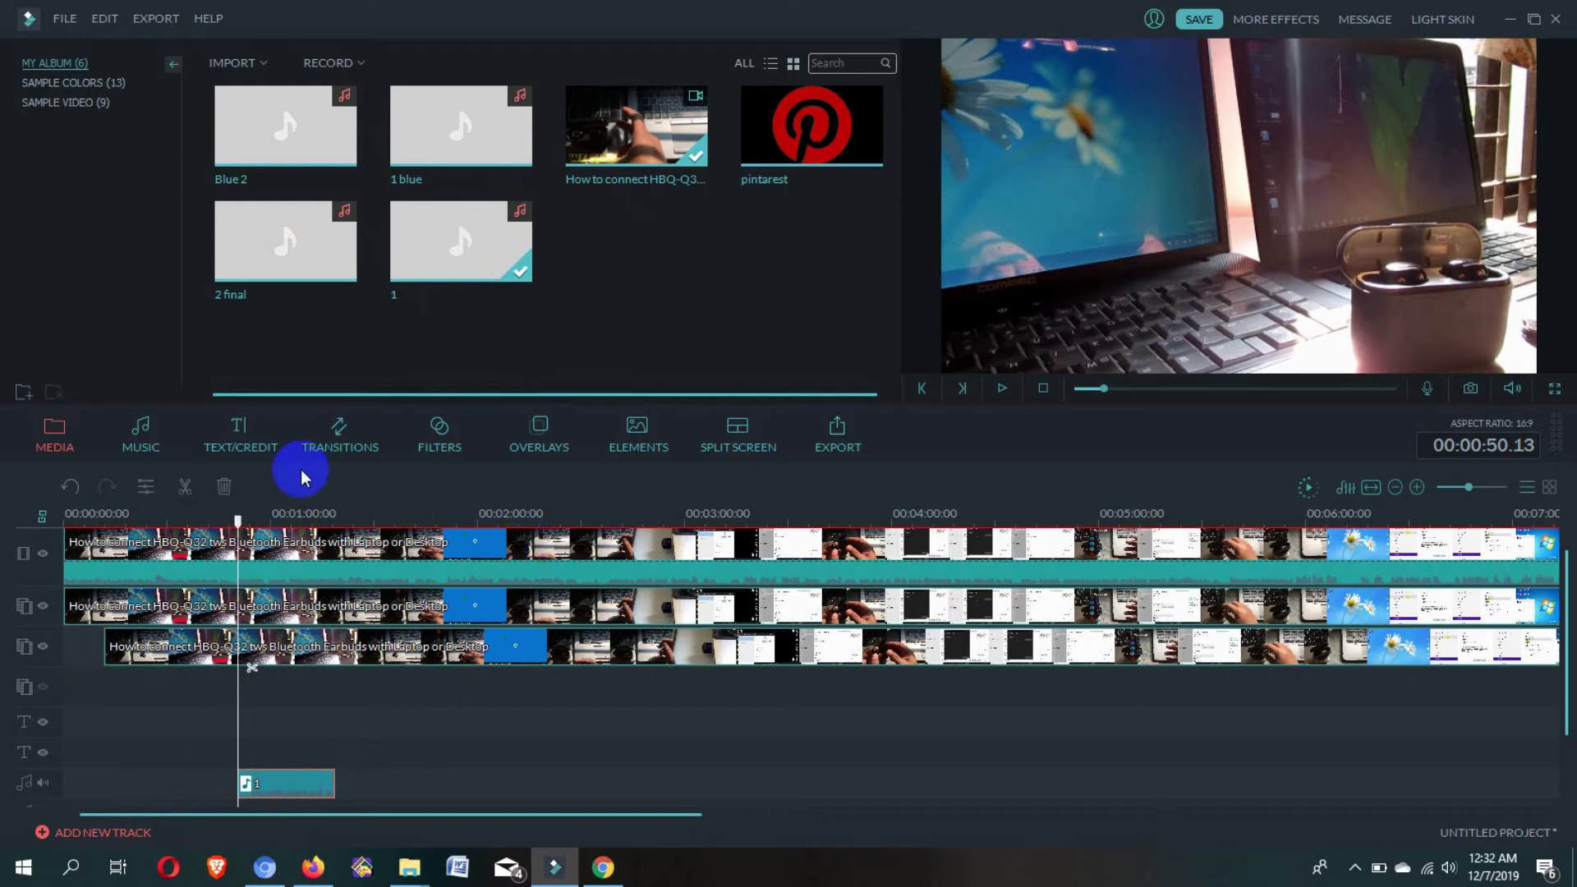
Add two Abstraction Pack-Title 1 clips to the text track, near 0:50 and 1:25
{"action": "left_click", "coordinate": [241, 453]}
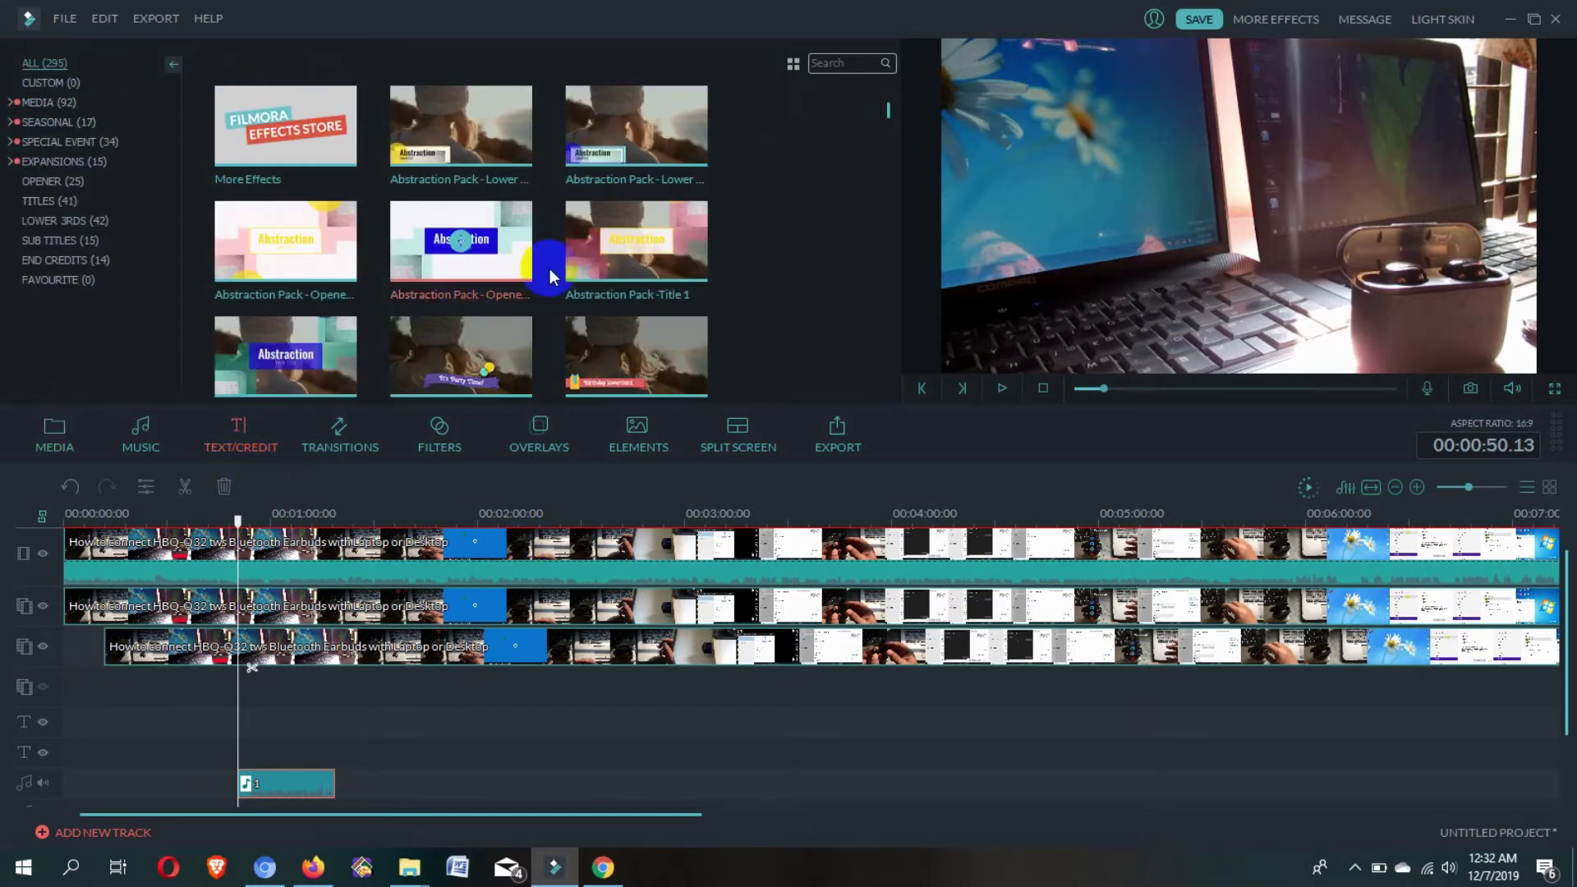
{"action": "left_click", "coordinate": [639, 249]}
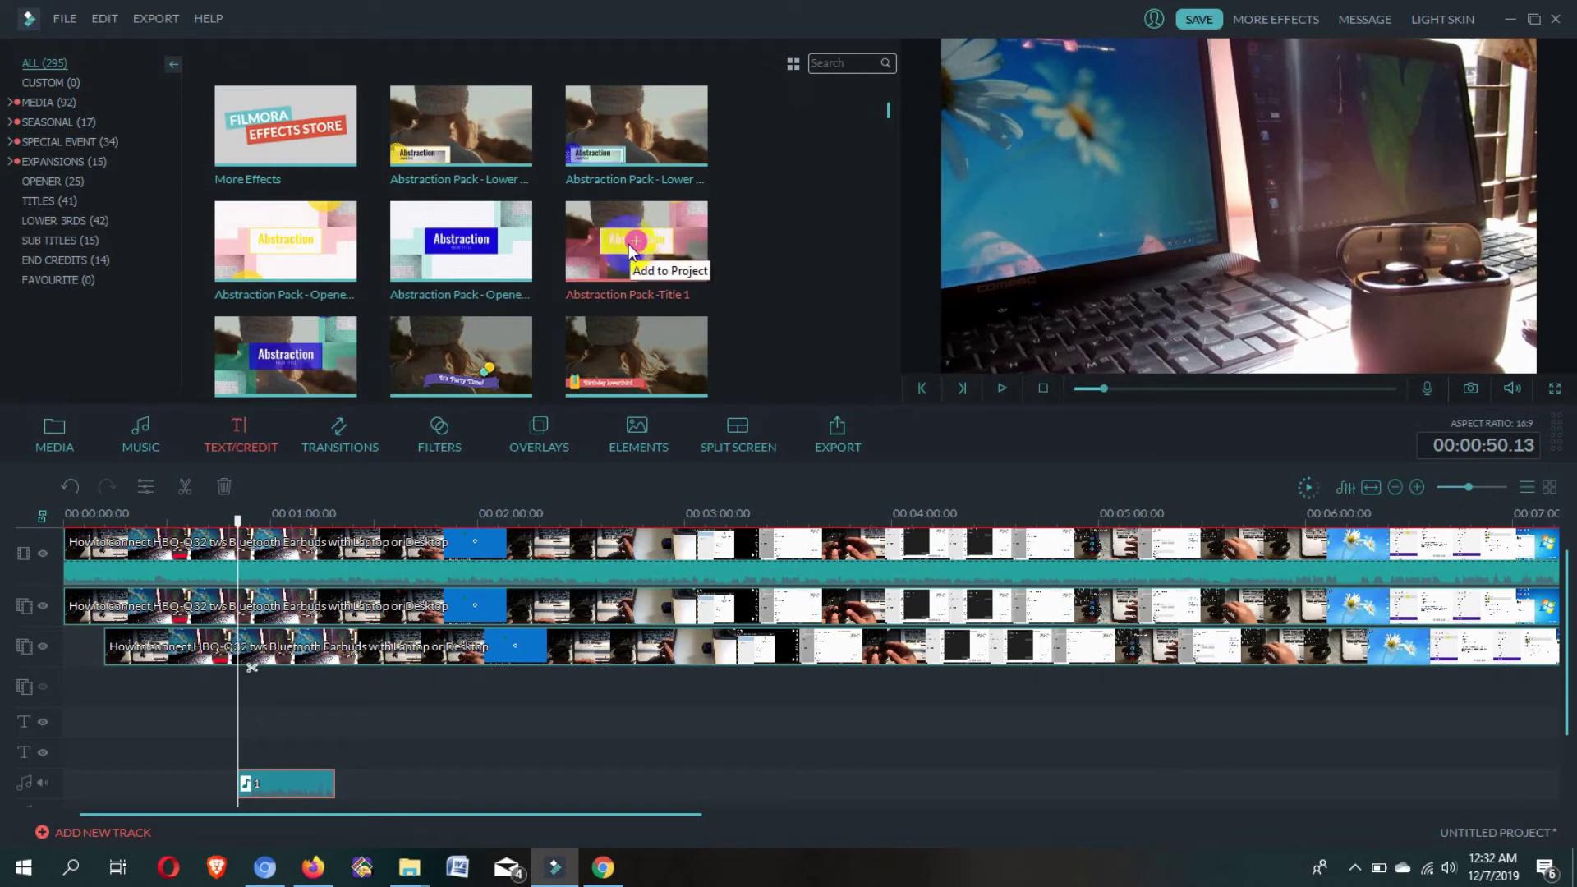
{"action": "left_click", "coordinate": [637, 255]}
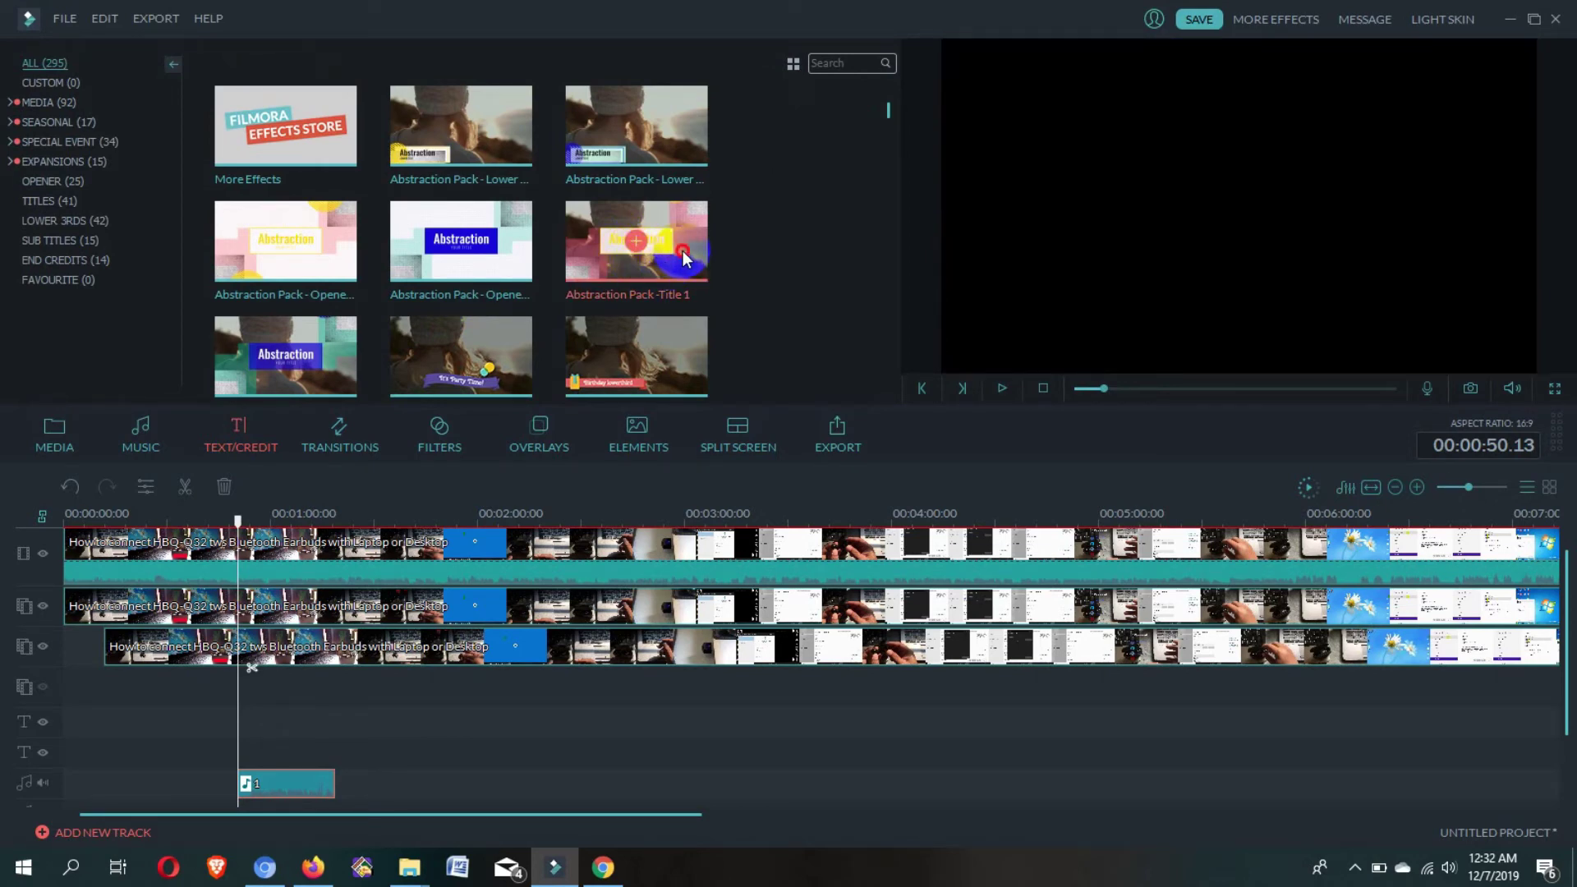
{"action": "left_click", "coordinate": [683, 250]}
{"action": "left_click_drag", "start_coordinate": [373, 696], "coordinate": [362, 735]}
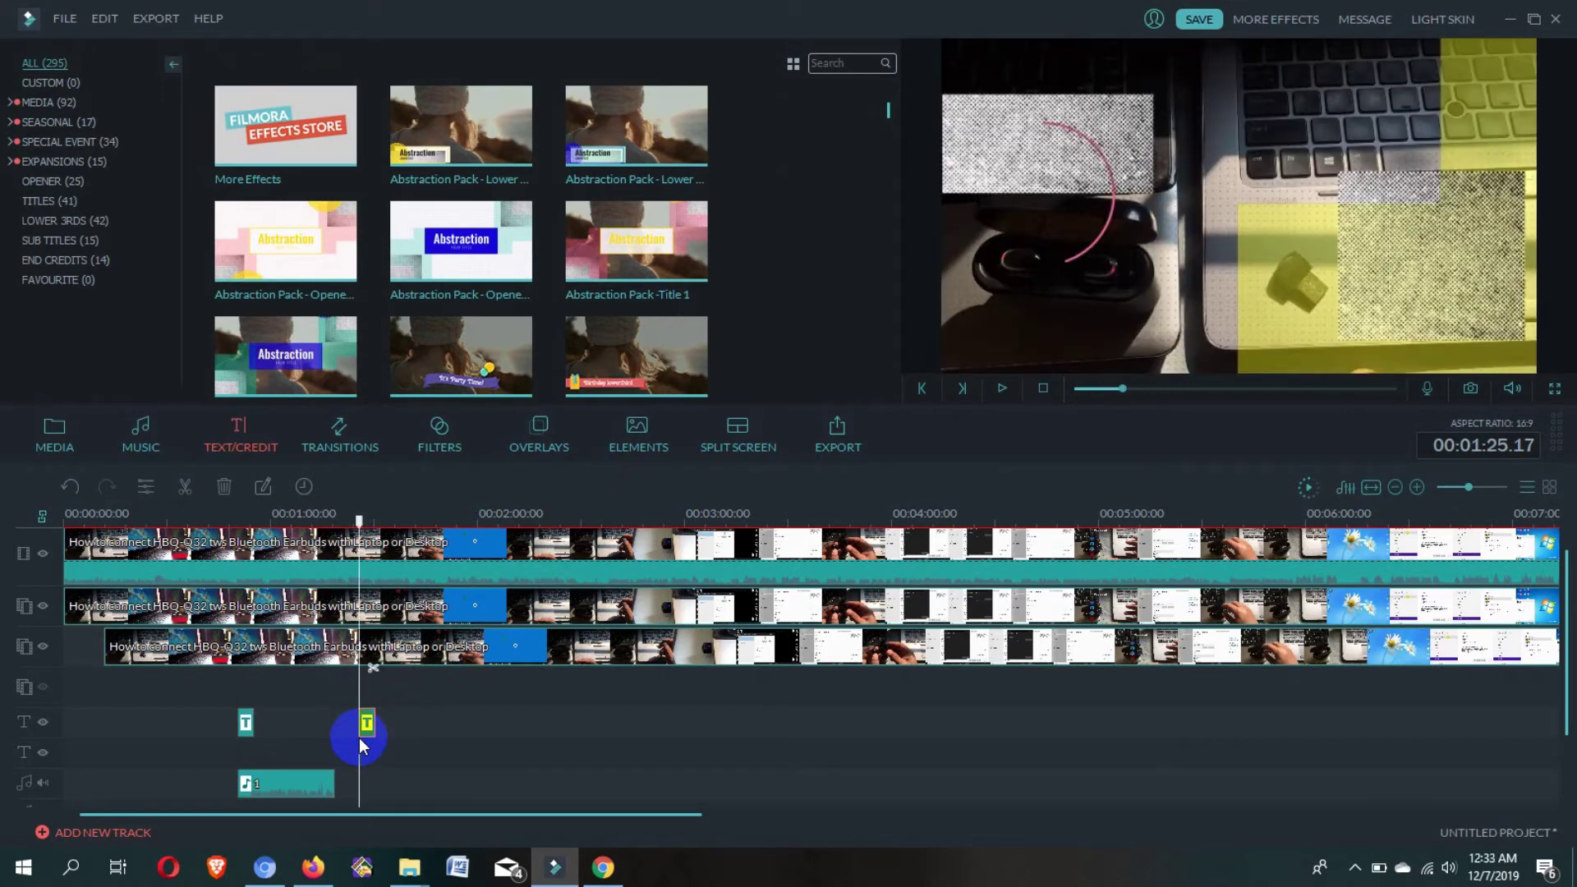
{"action": "left_click", "coordinate": [367, 722]}
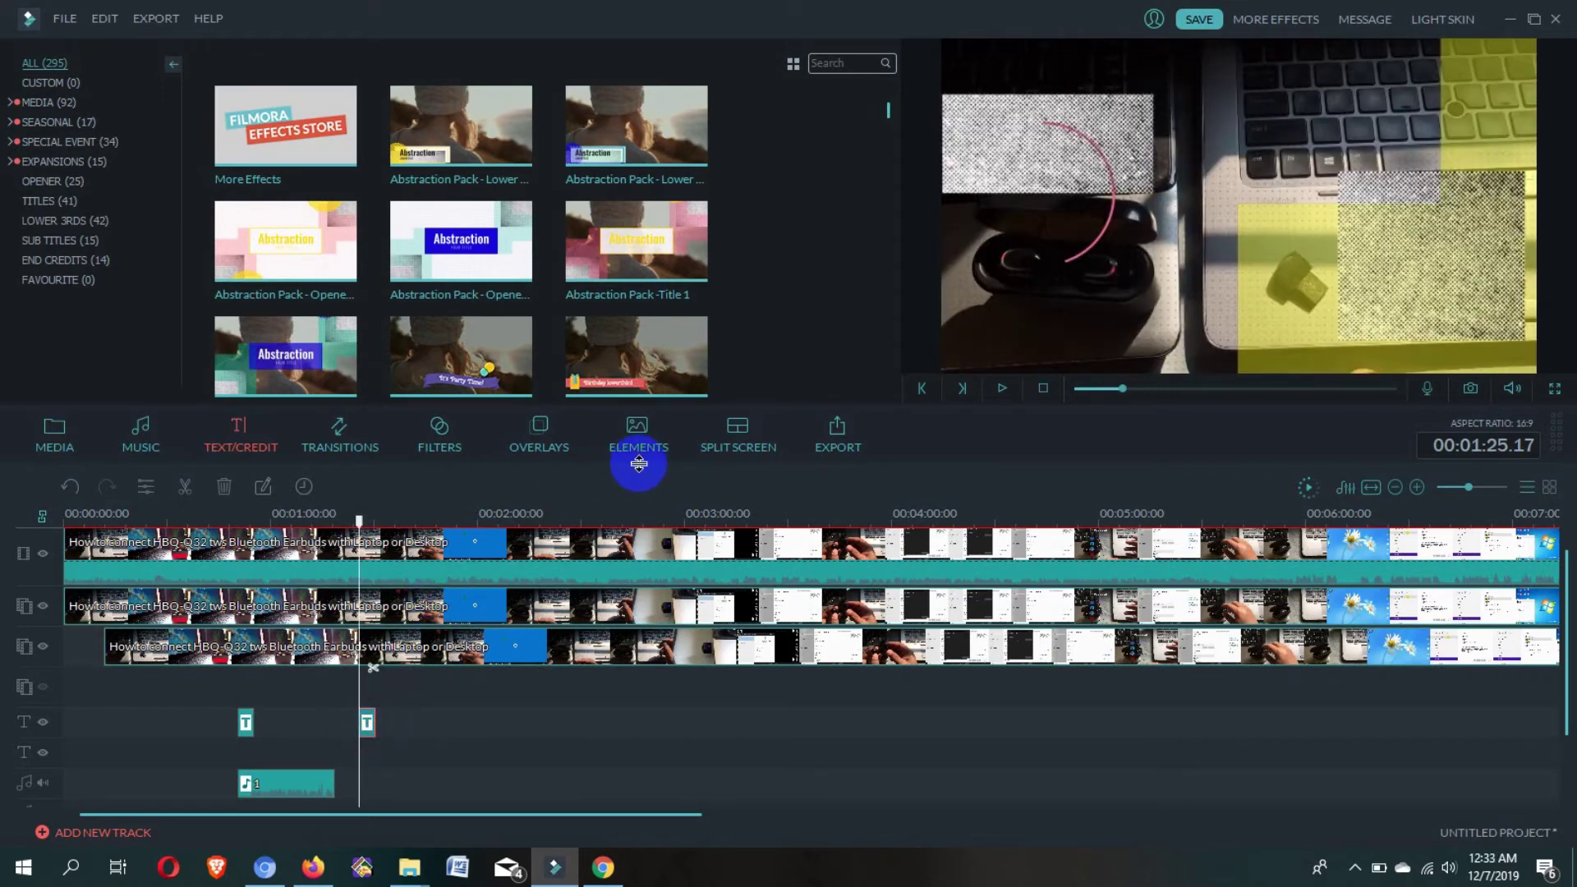
{"action": "left_click", "coordinate": [694, 263]}
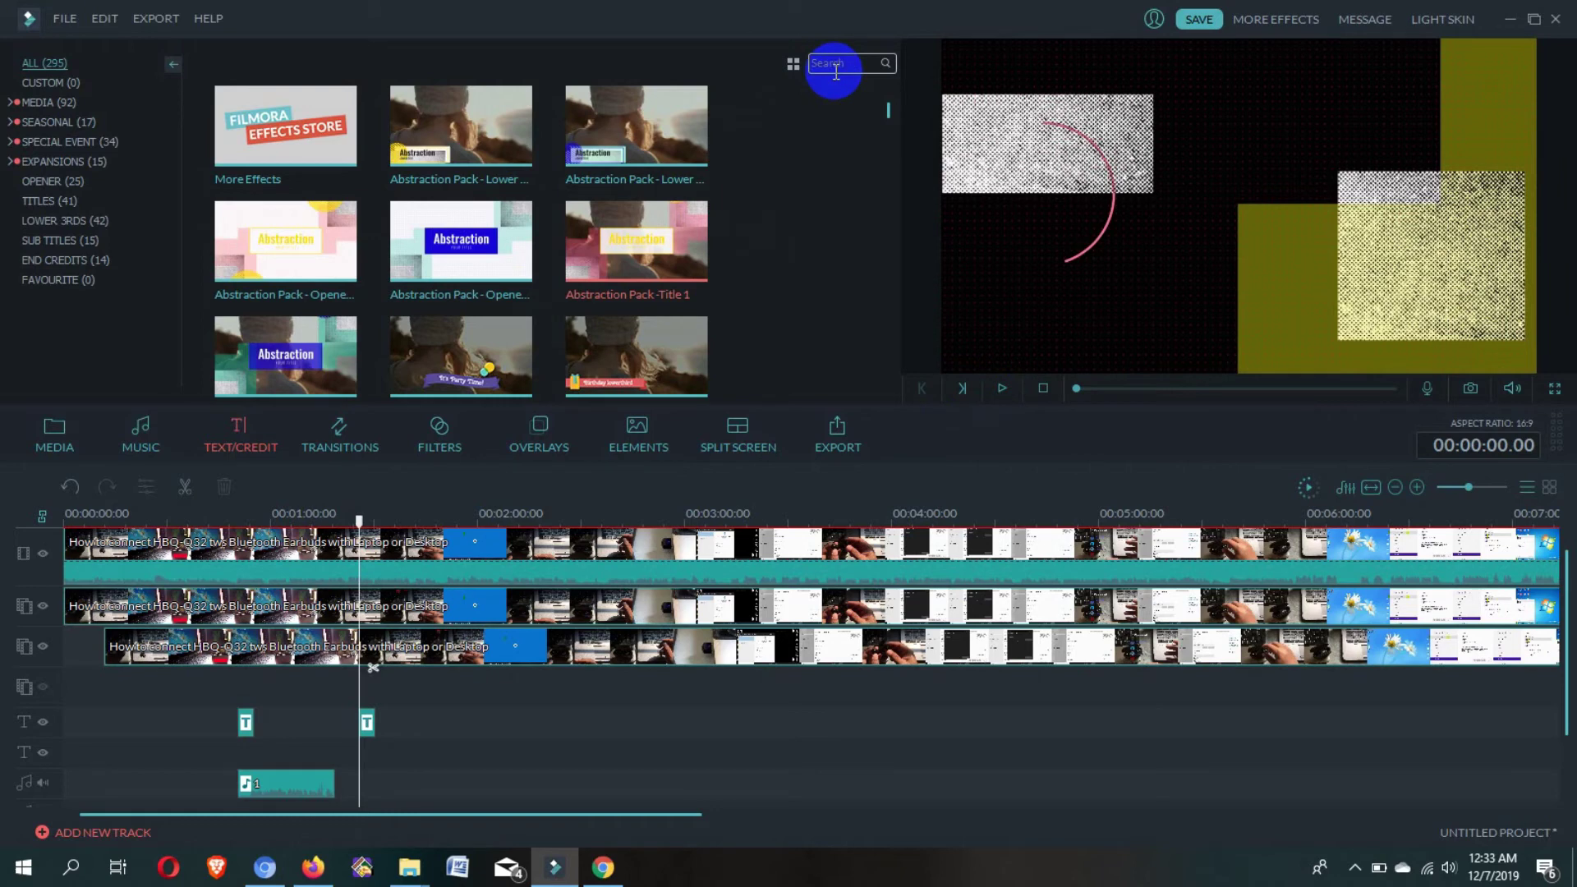
Preview the Confetti Pack Opener 5 title template, then return to the editor
{"action": "scroll", "coordinate": [888, 115], "scroll_direction": "down", "scroll_amount": 10}
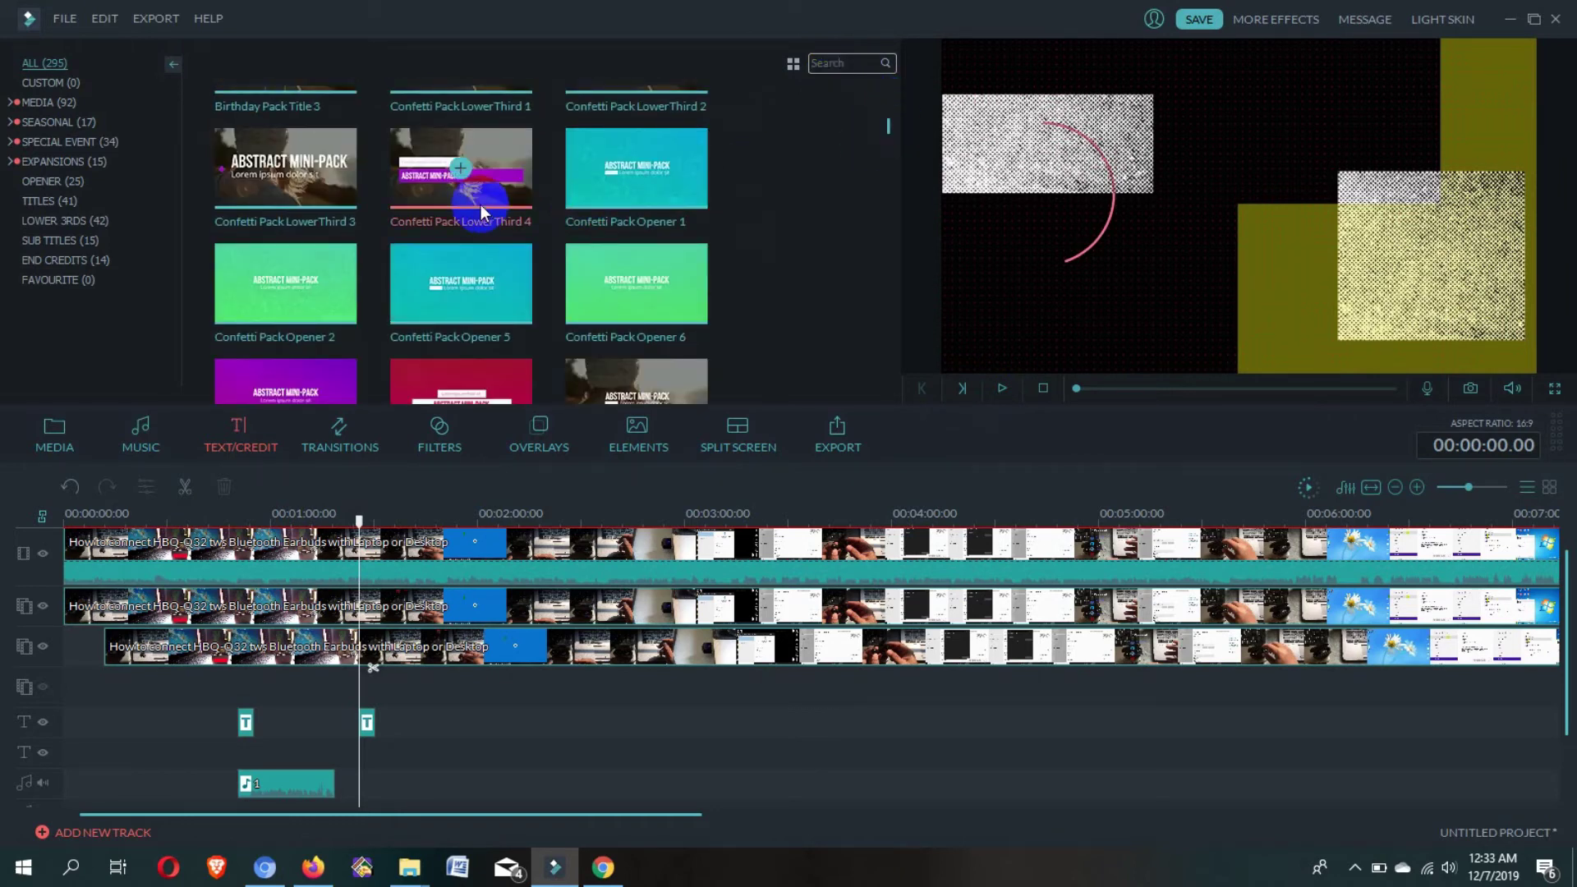
{"action": "left_click", "coordinate": [513, 282]}
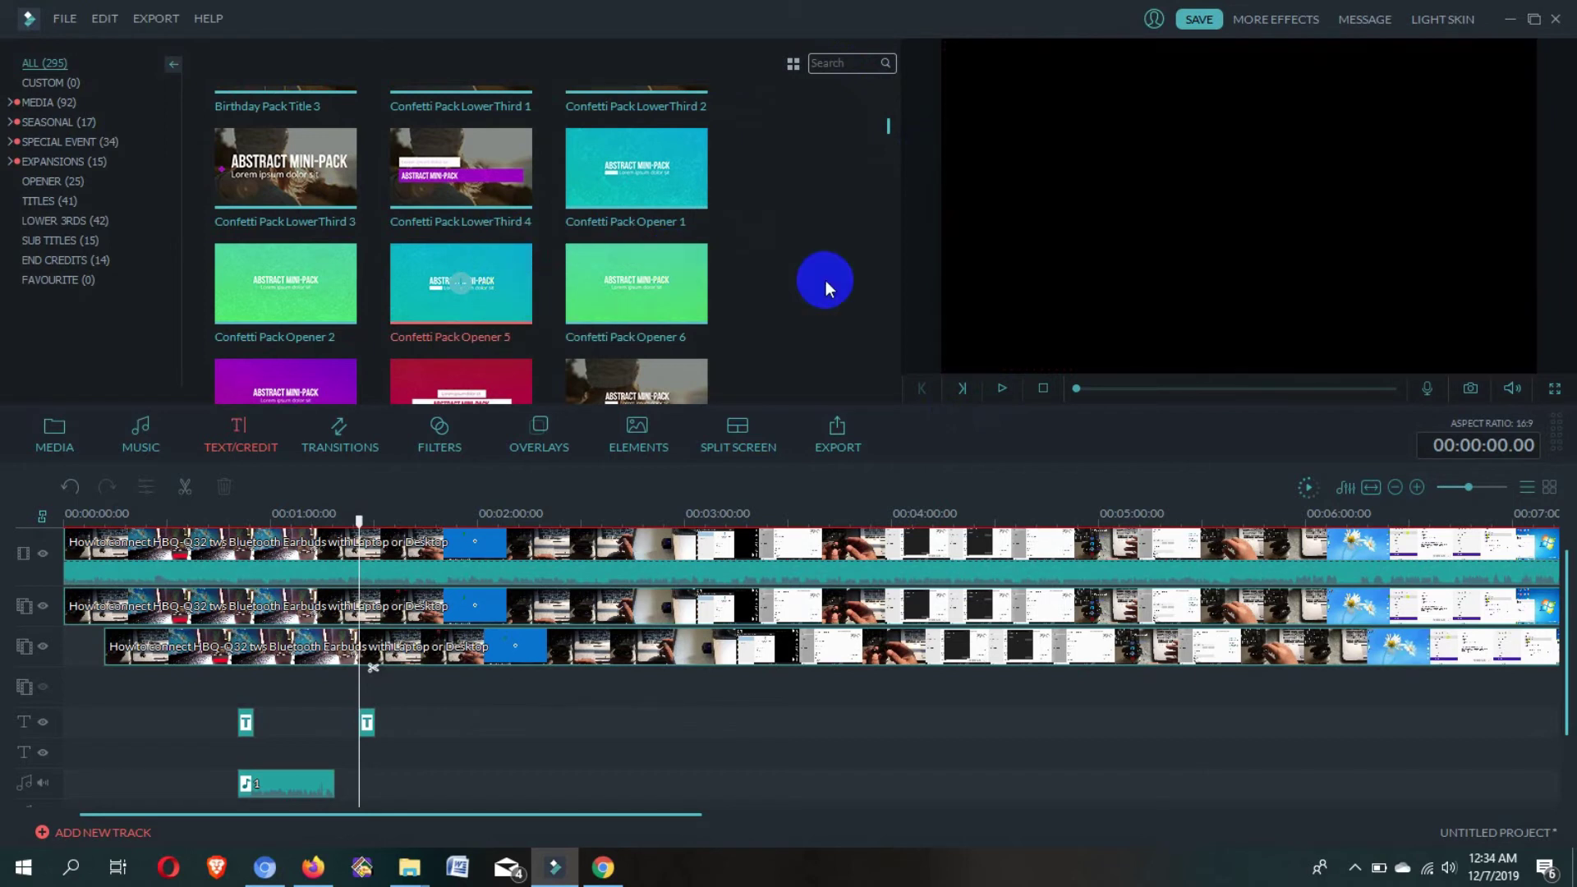
{"action": "left_click", "coordinate": [1003, 387]}
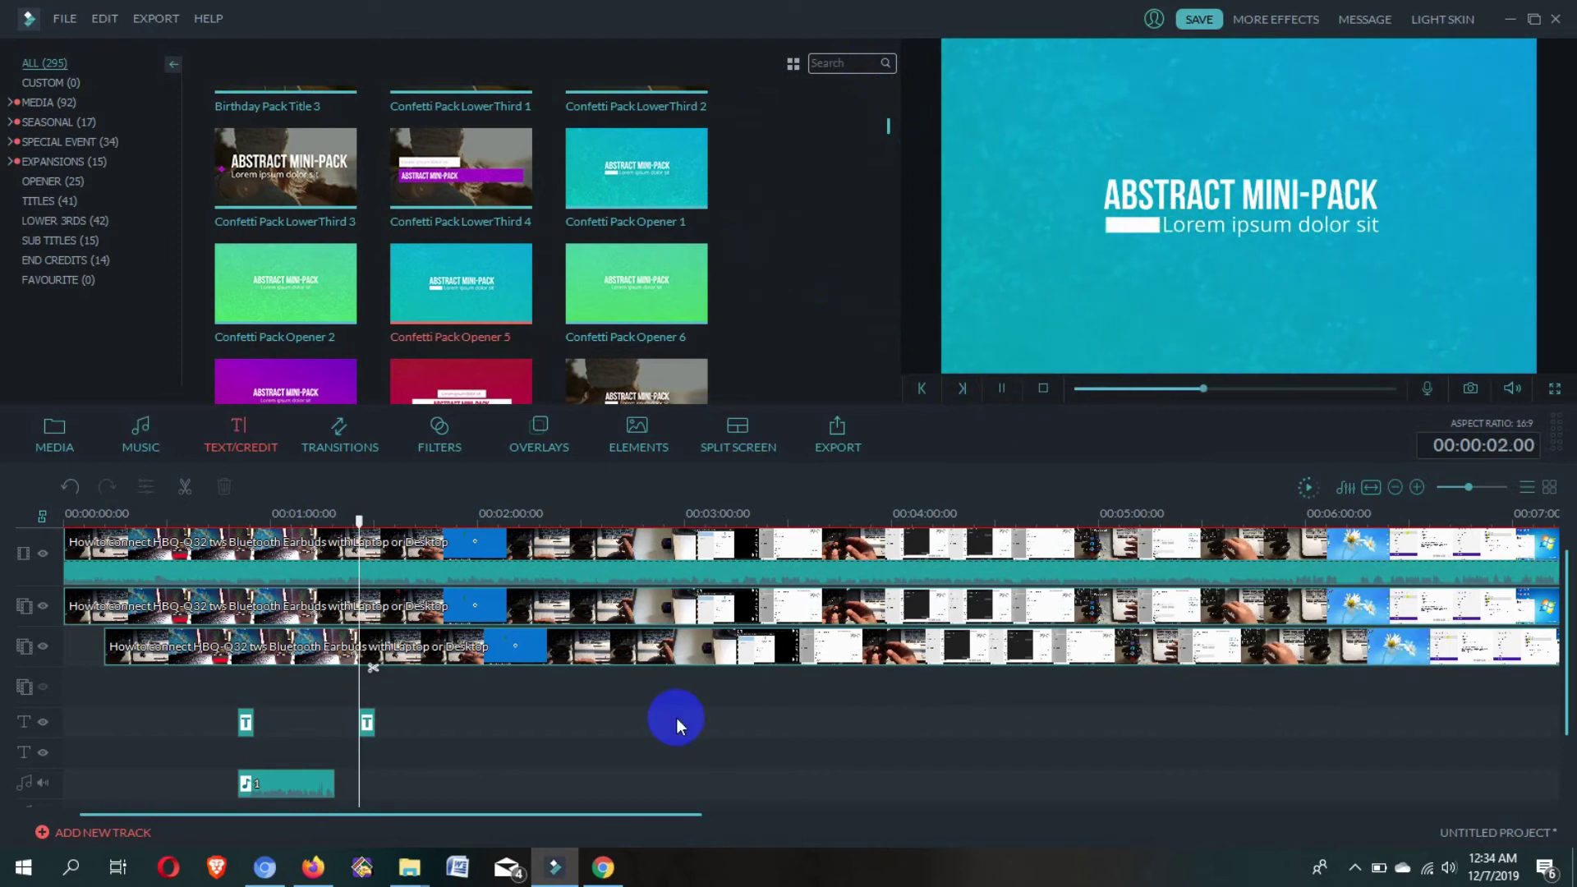
{"action": "left_click", "coordinate": [616, 872]}
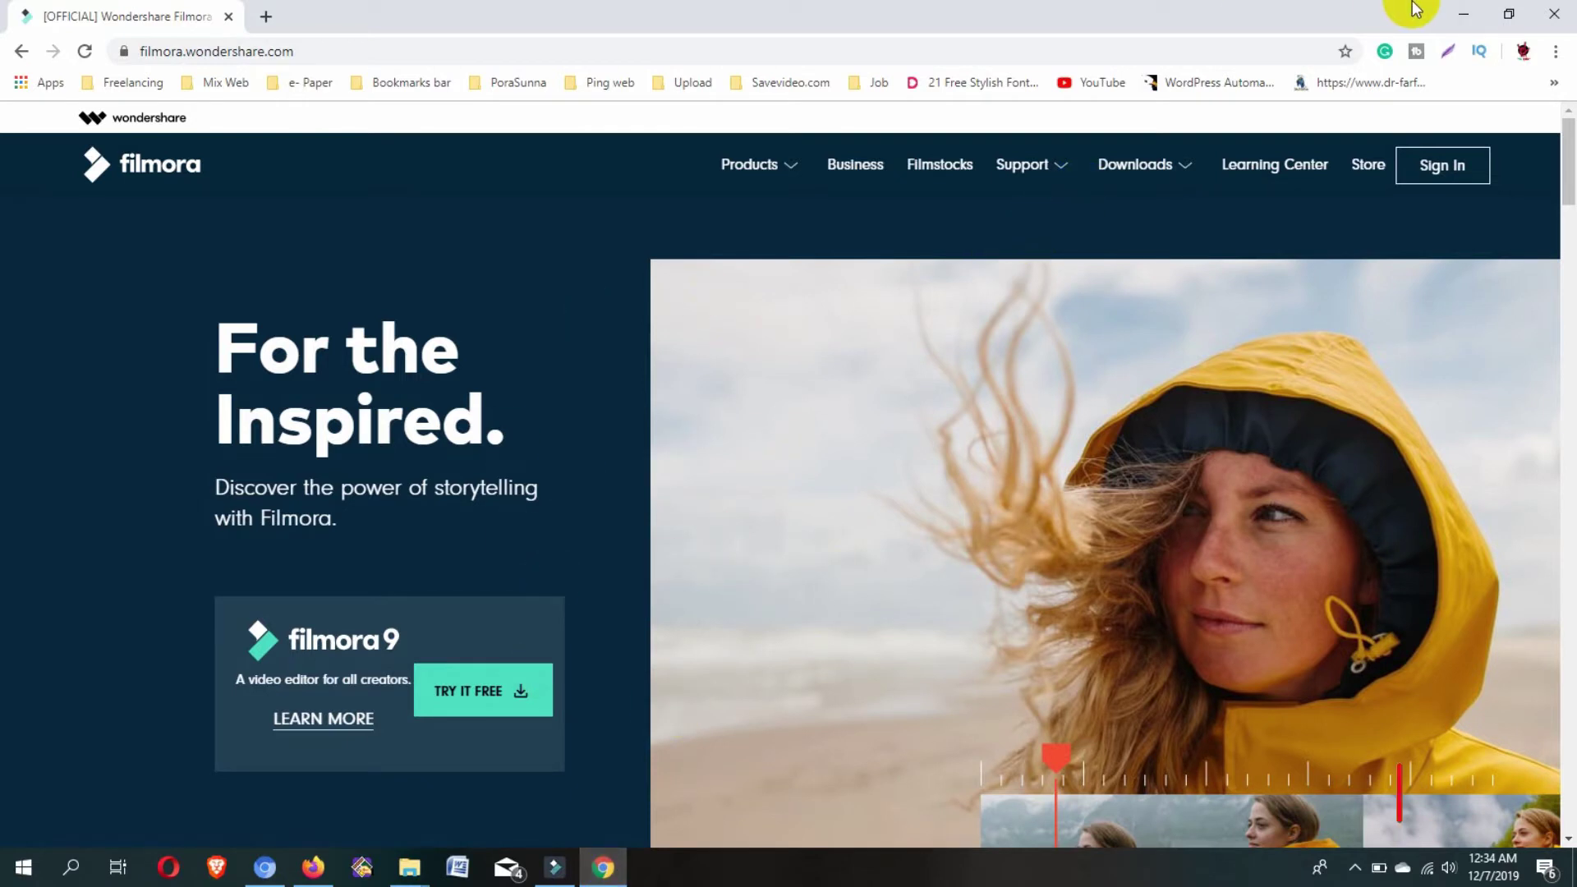
{"action": "left_click", "coordinate": [1463, 14]}
{"action": "left_click", "coordinate": [1103, 340]}
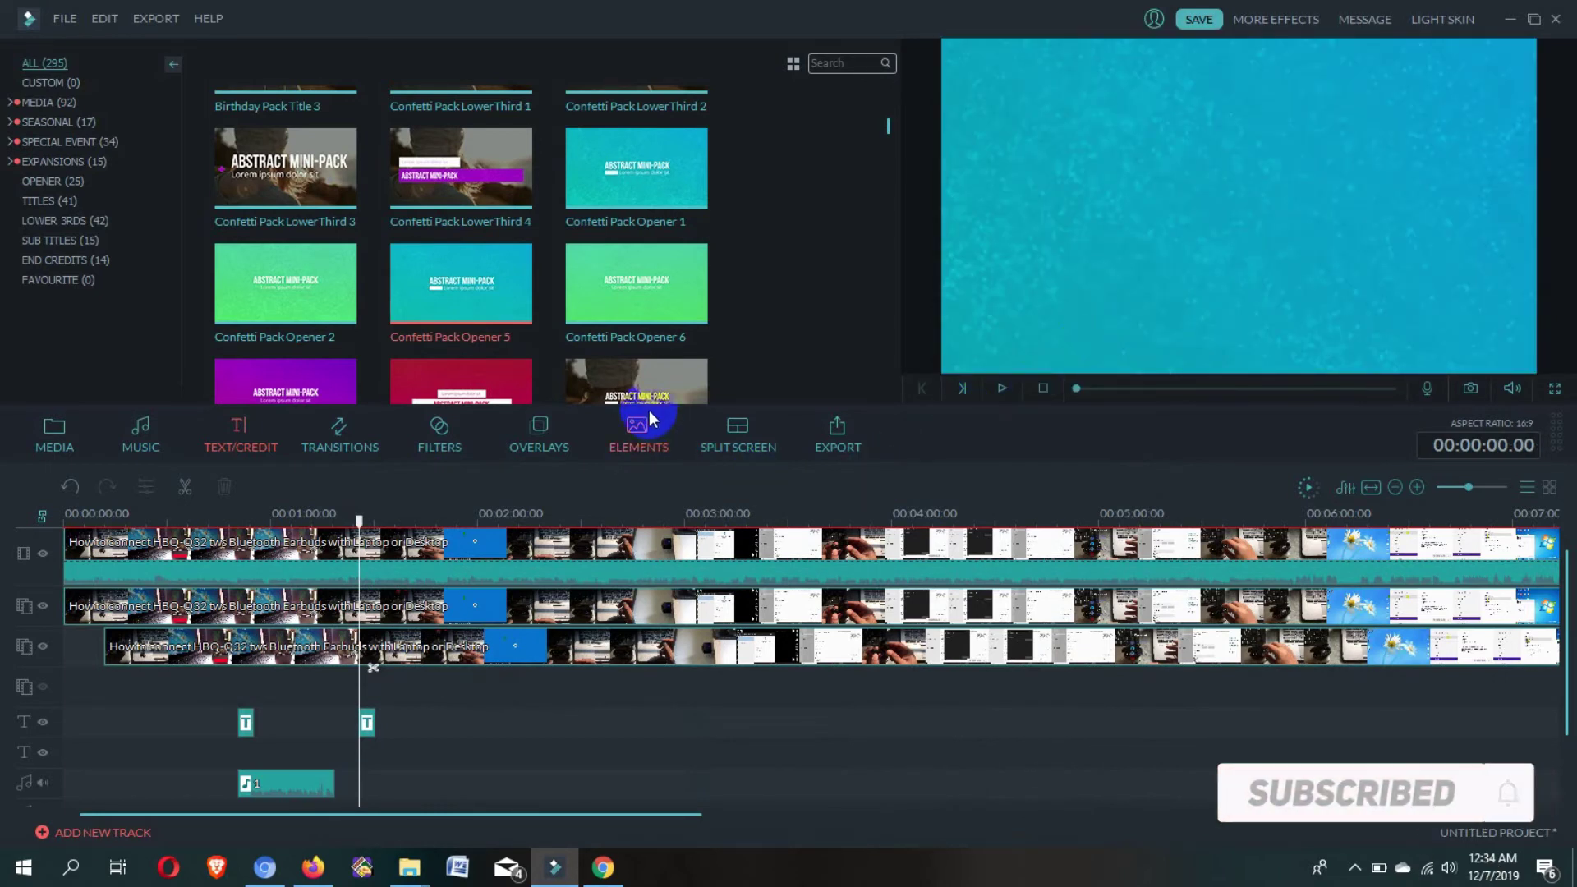
Place the Element Love 5 overlay on the timeline at the 2:09 playhead
{"action": "left_click", "coordinate": [637, 435]}
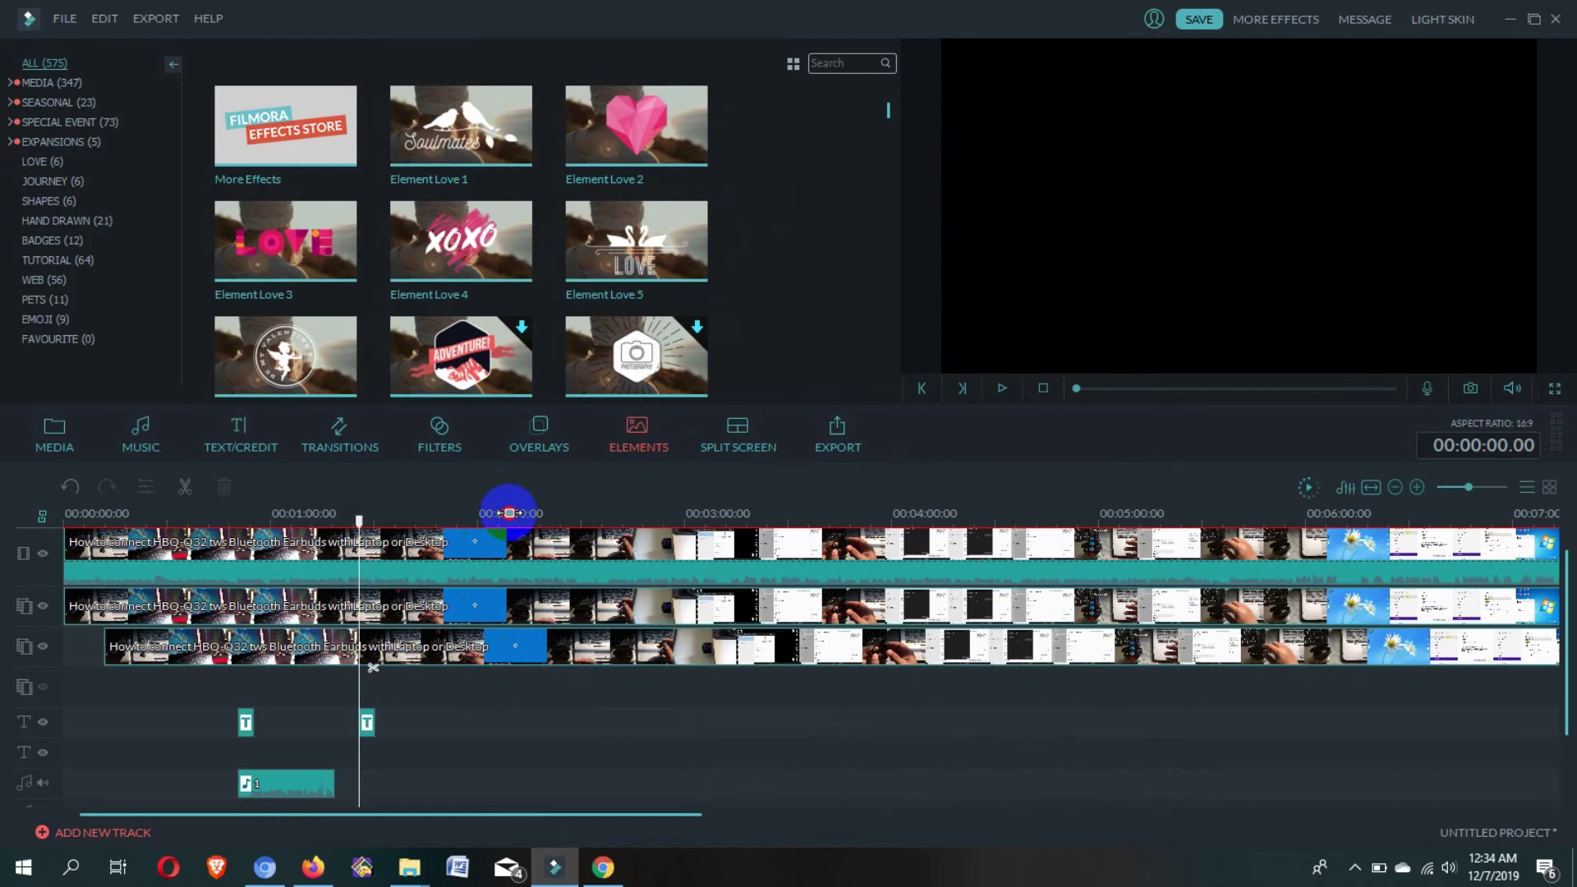
{"action": "left_click", "coordinate": [509, 513]}
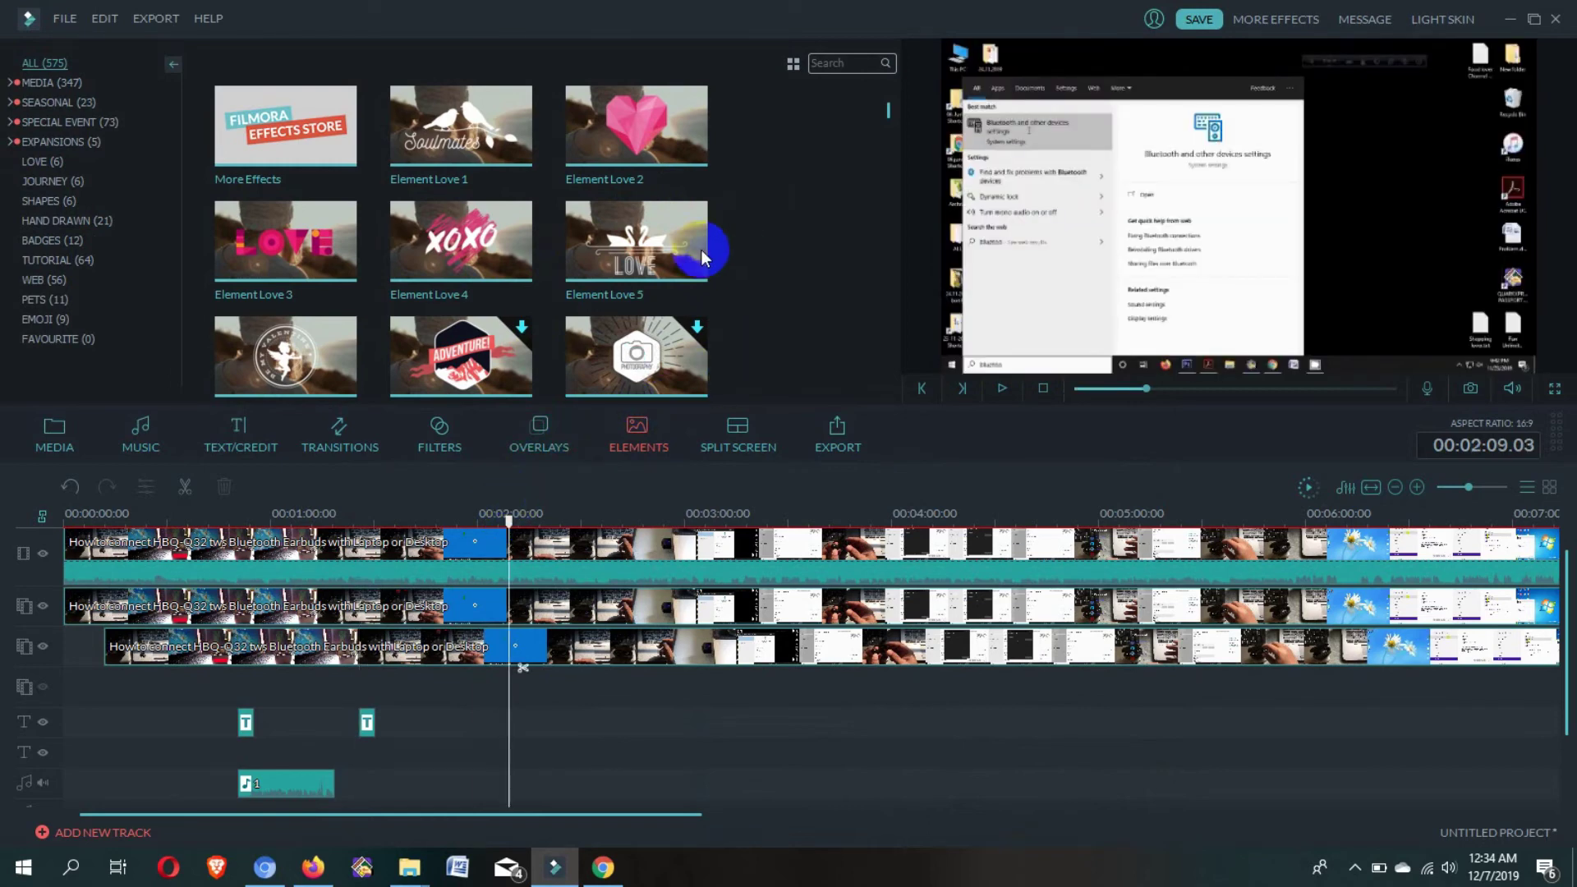
{"action": "left_click_drag", "start_coordinate": [631, 246], "coordinate": [525, 605]}
Preview the Element Love 5 animation, then bring the Filmora website forward in Chrome
{"action": "left_click", "coordinate": [702, 247]}
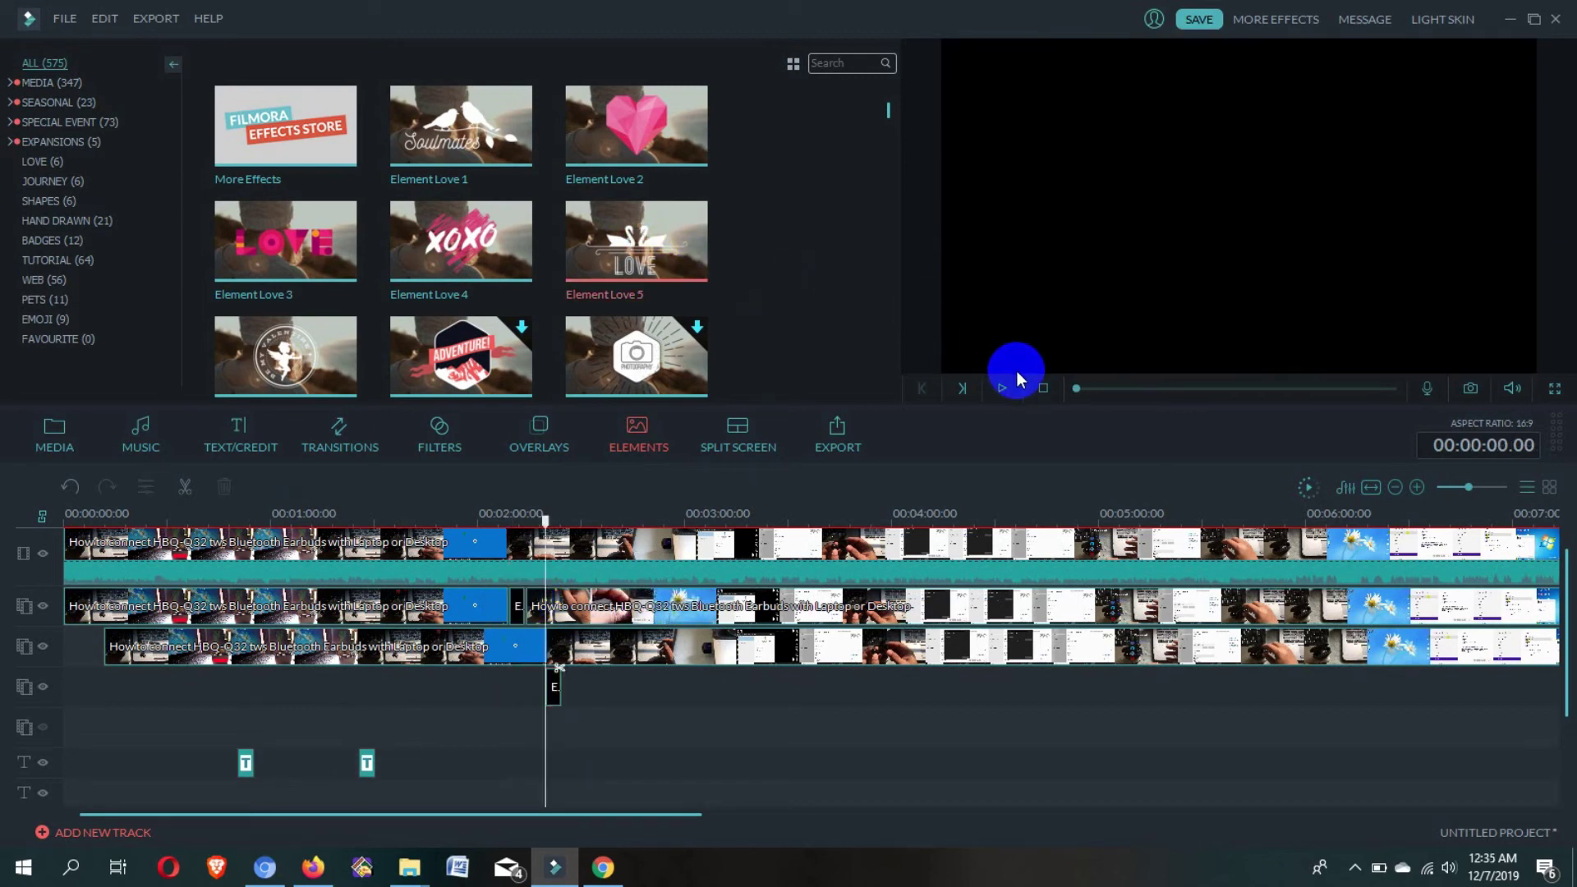
{"action": "left_click", "coordinate": [1005, 390]}
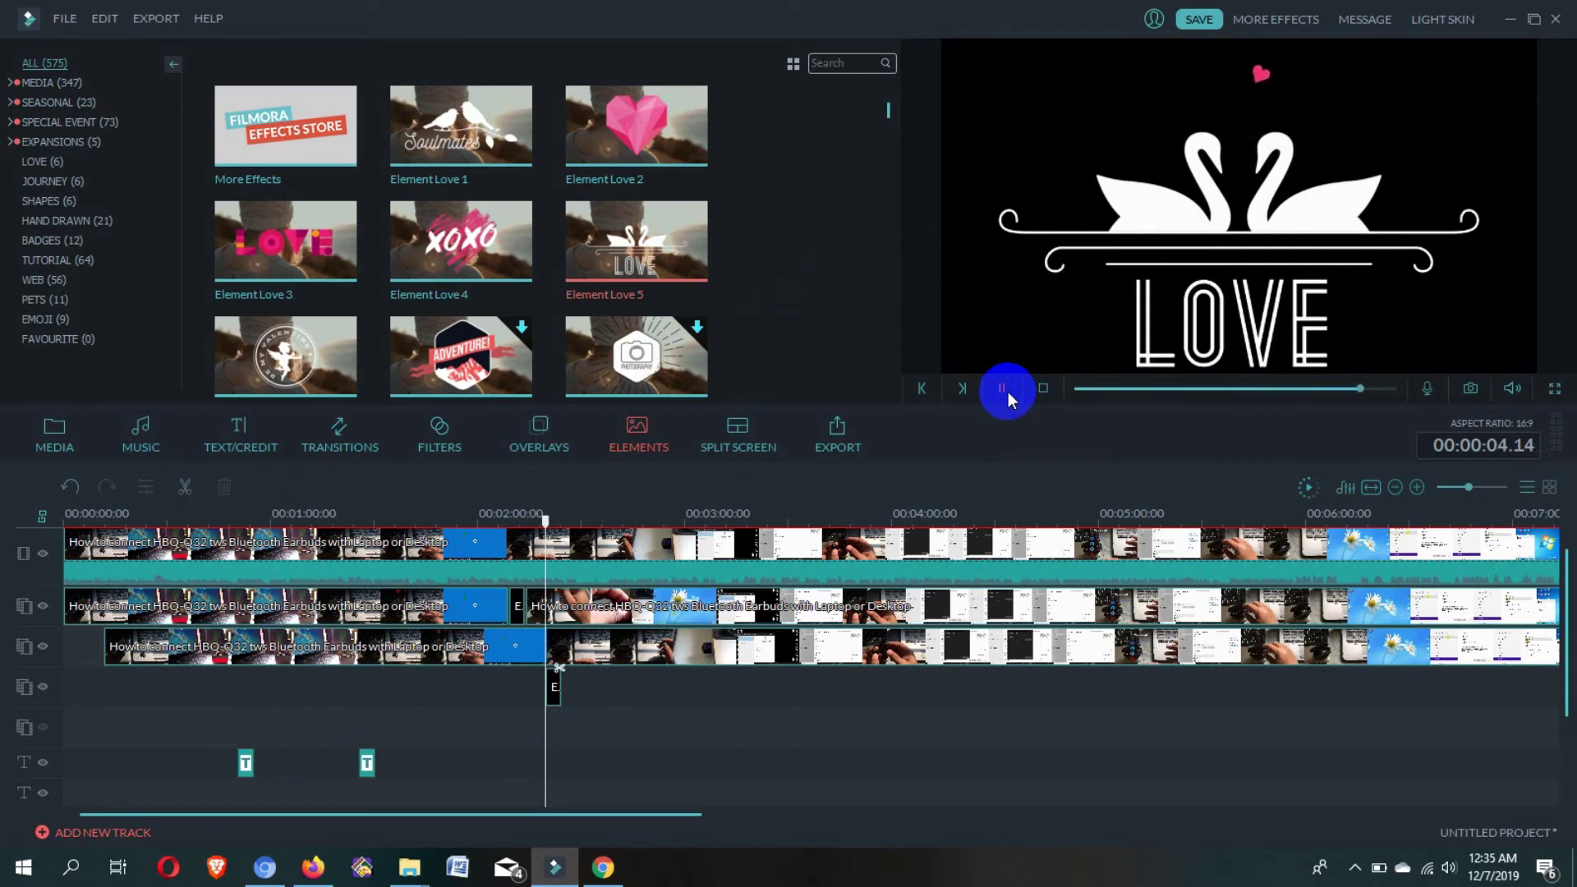
{"action": "scroll", "coordinate": [509, 264], "scroll_direction": "down", "scroll_amount": 5}
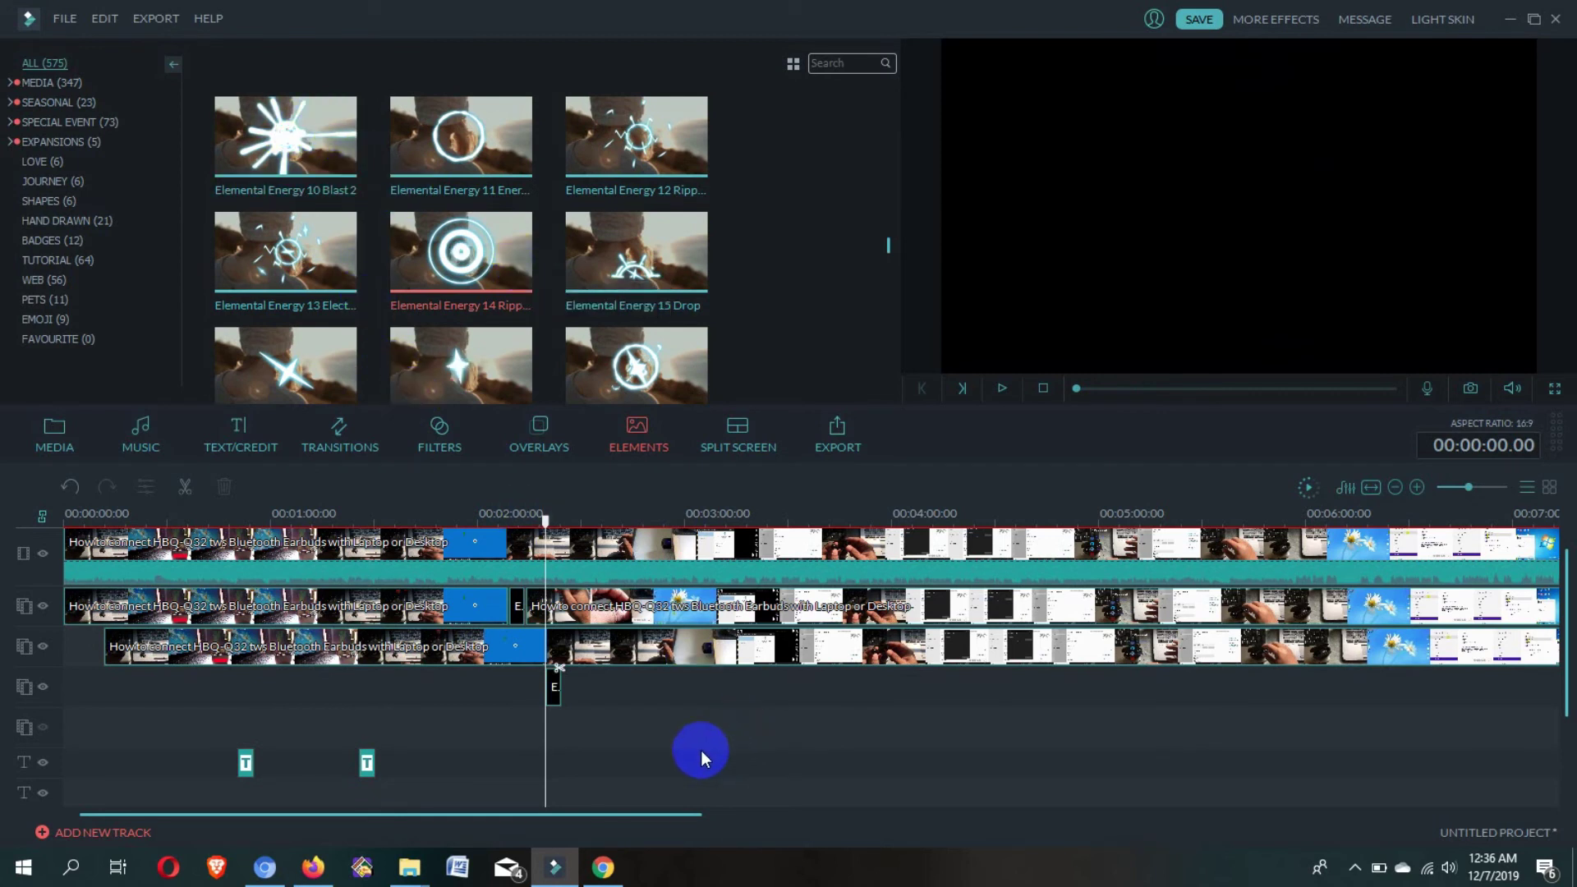
{"action": "left_click", "coordinate": [603, 867]}
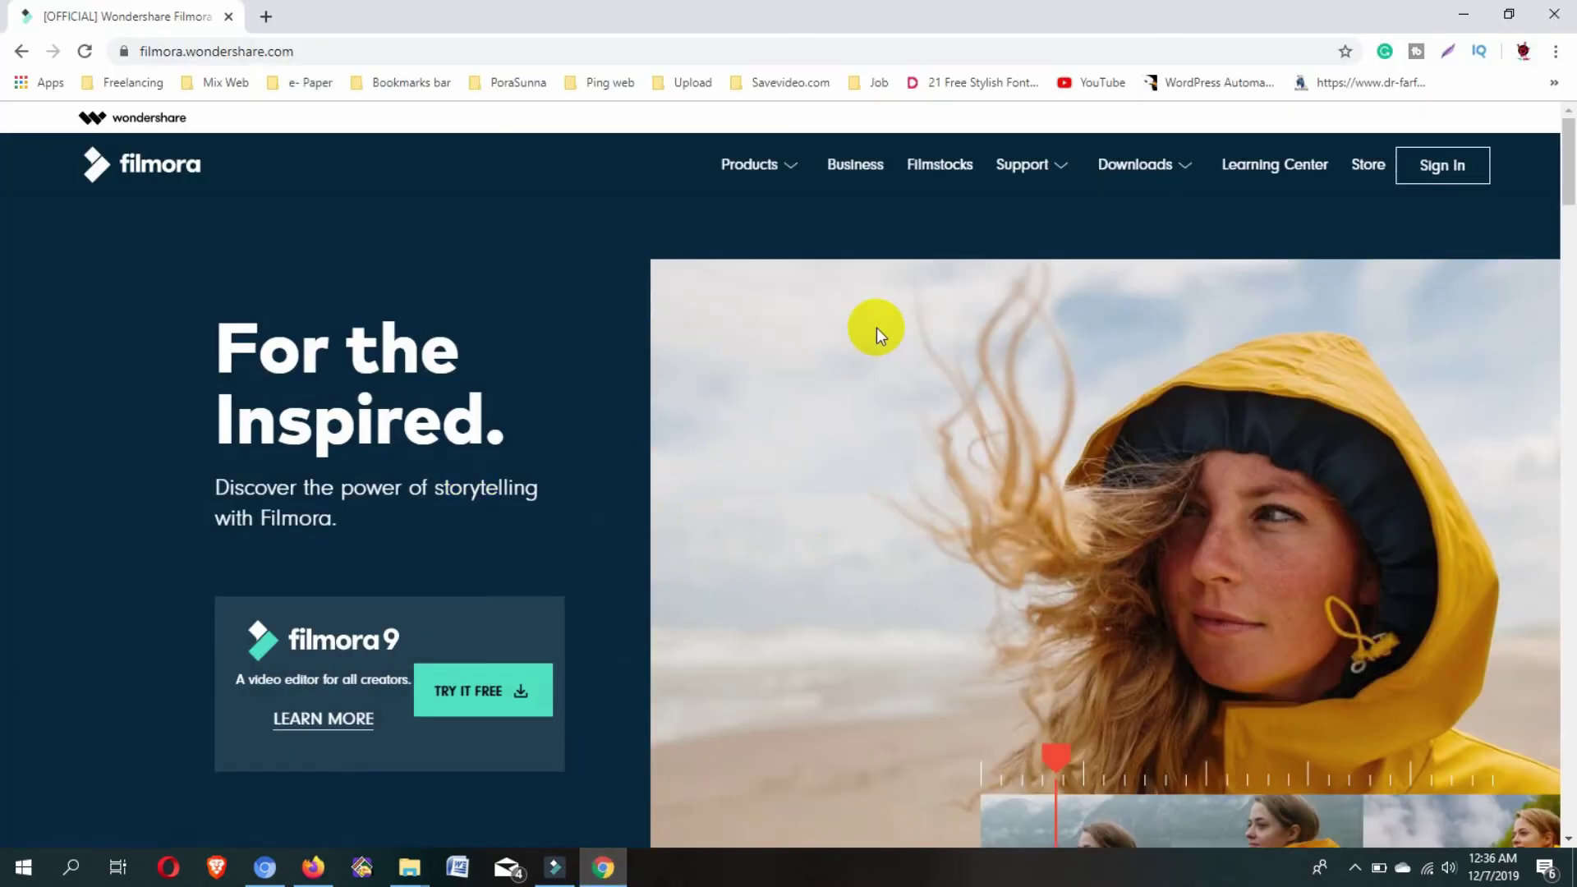
Browse the Filmstocks stock media site, then minimise Chrome to return to Filmora
{"action": "left_click", "coordinate": [940, 164]}
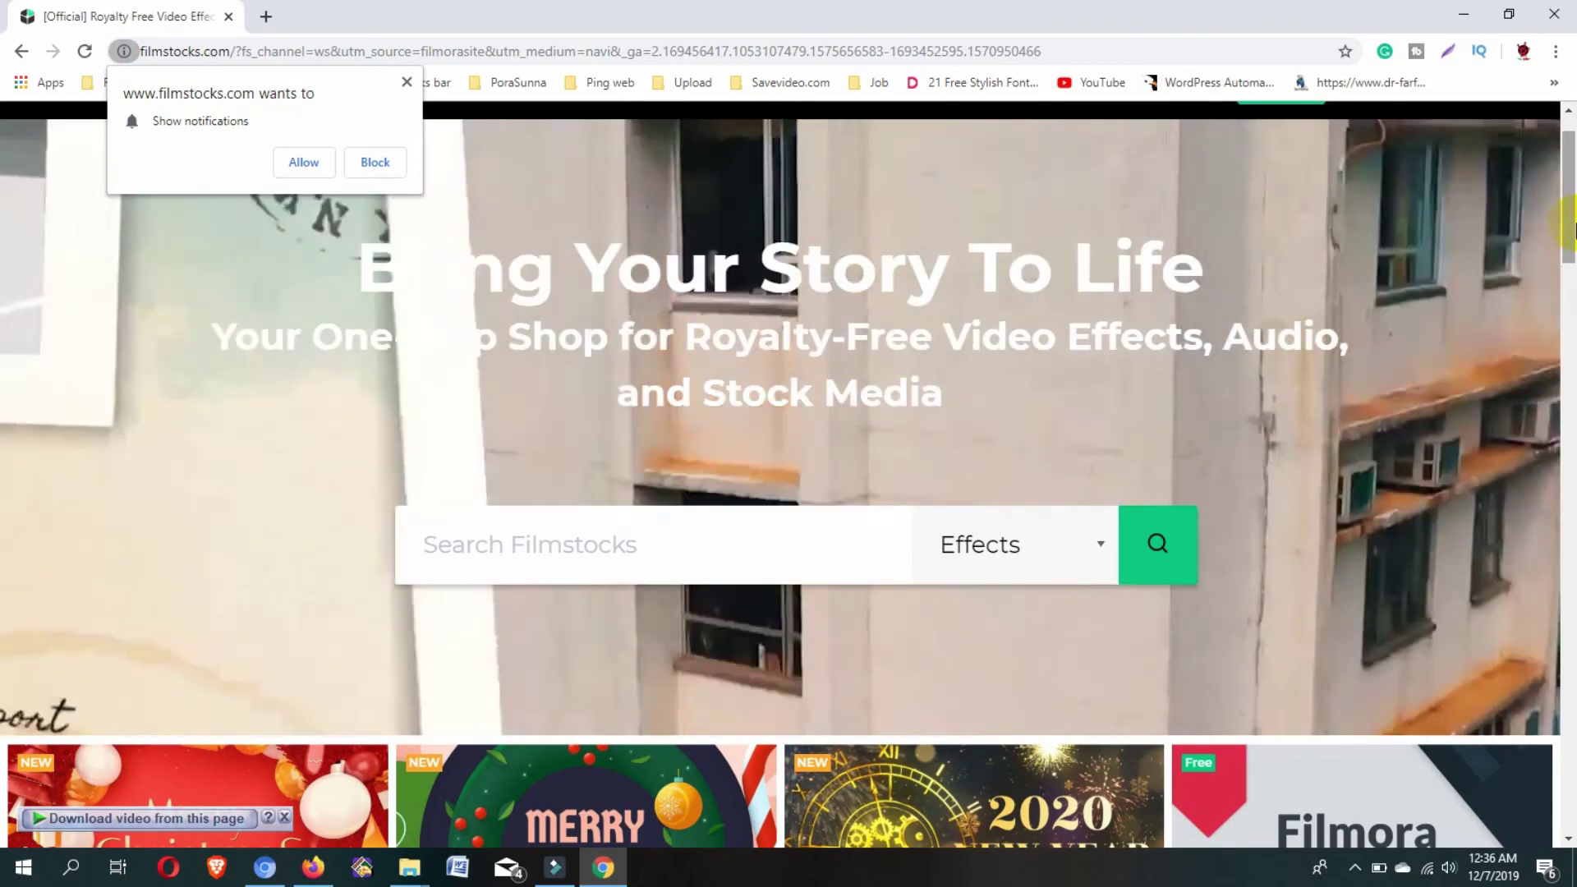
{"action": "scroll", "coordinate": [1574, 236], "scroll_direction": "up", "scroll_amount": 1}
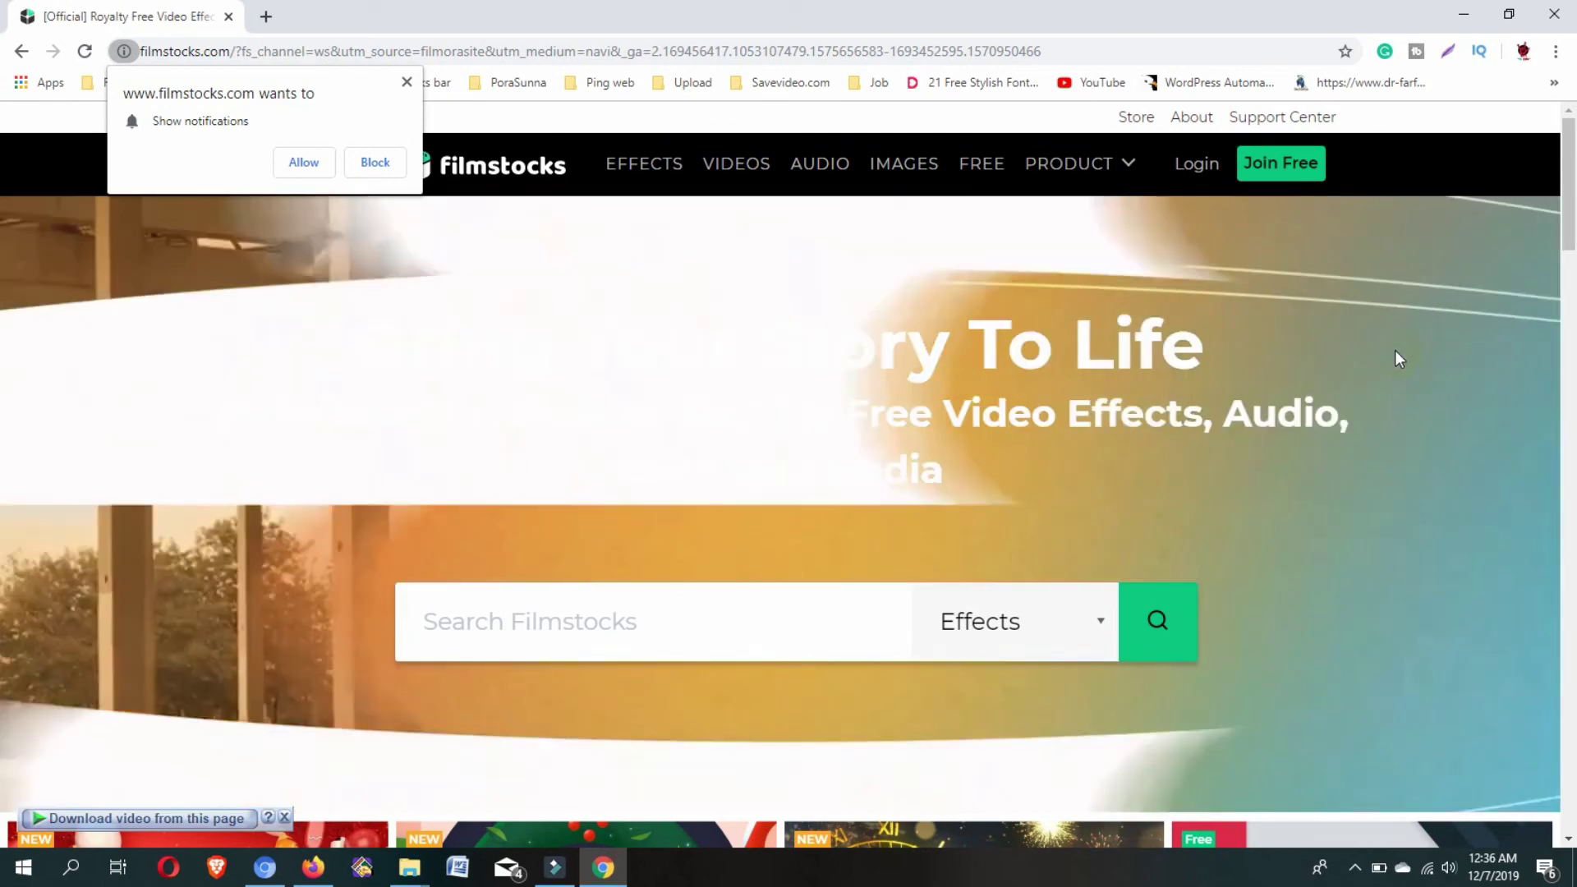
{"action": "scroll", "coordinate": [1569, 411], "scroll_direction": "down", "scroll_amount": 10}
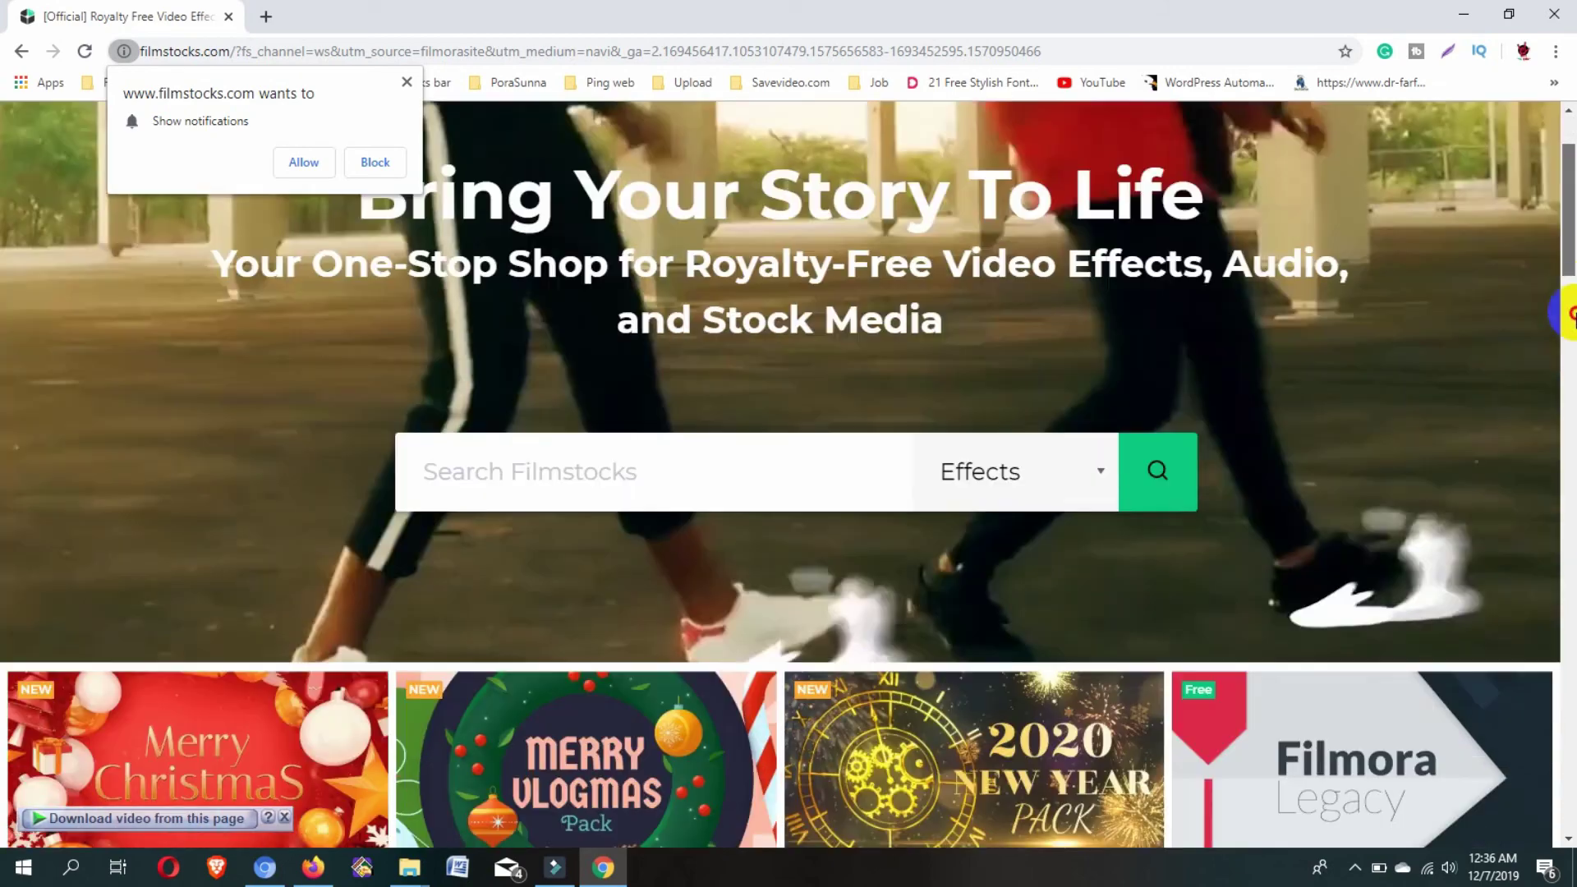
{"action": "scroll", "coordinate": [1563, 419], "scroll_direction": "down", "scroll_amount": 5}
{"action": "scroll", "coordinate": [1563, 370], "scroll_direction": "up", "scroll_amount": 7}
{"action": "scroll", "coordinate": [1568, 534], "scroll_direction": "down", "scroll_amount": 10}
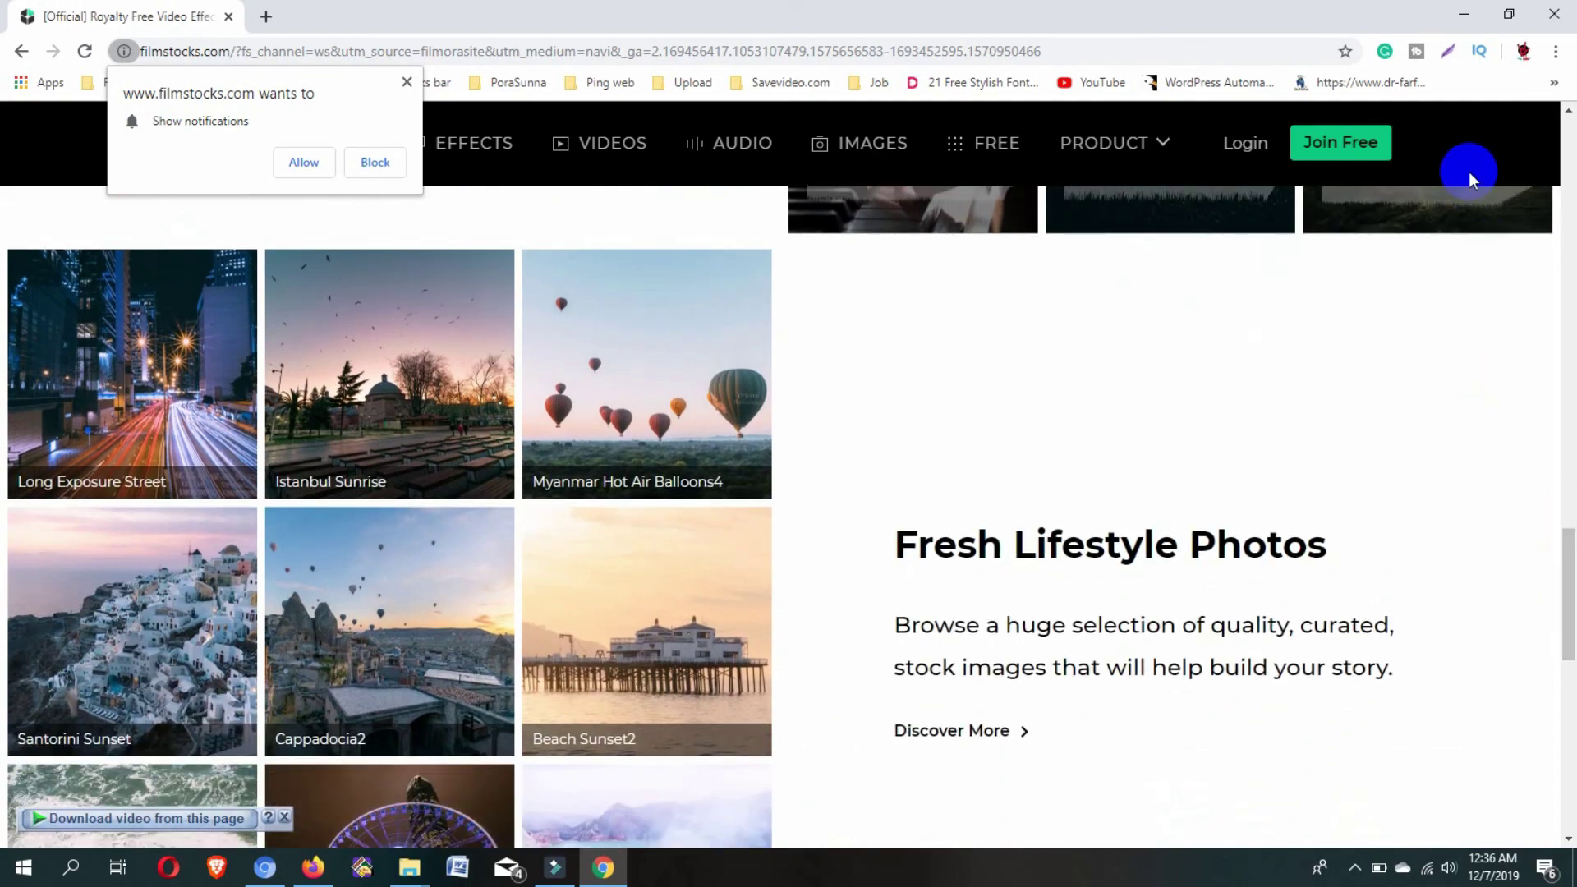
{"action": "left_click", "coordinate": [1463, 14]}
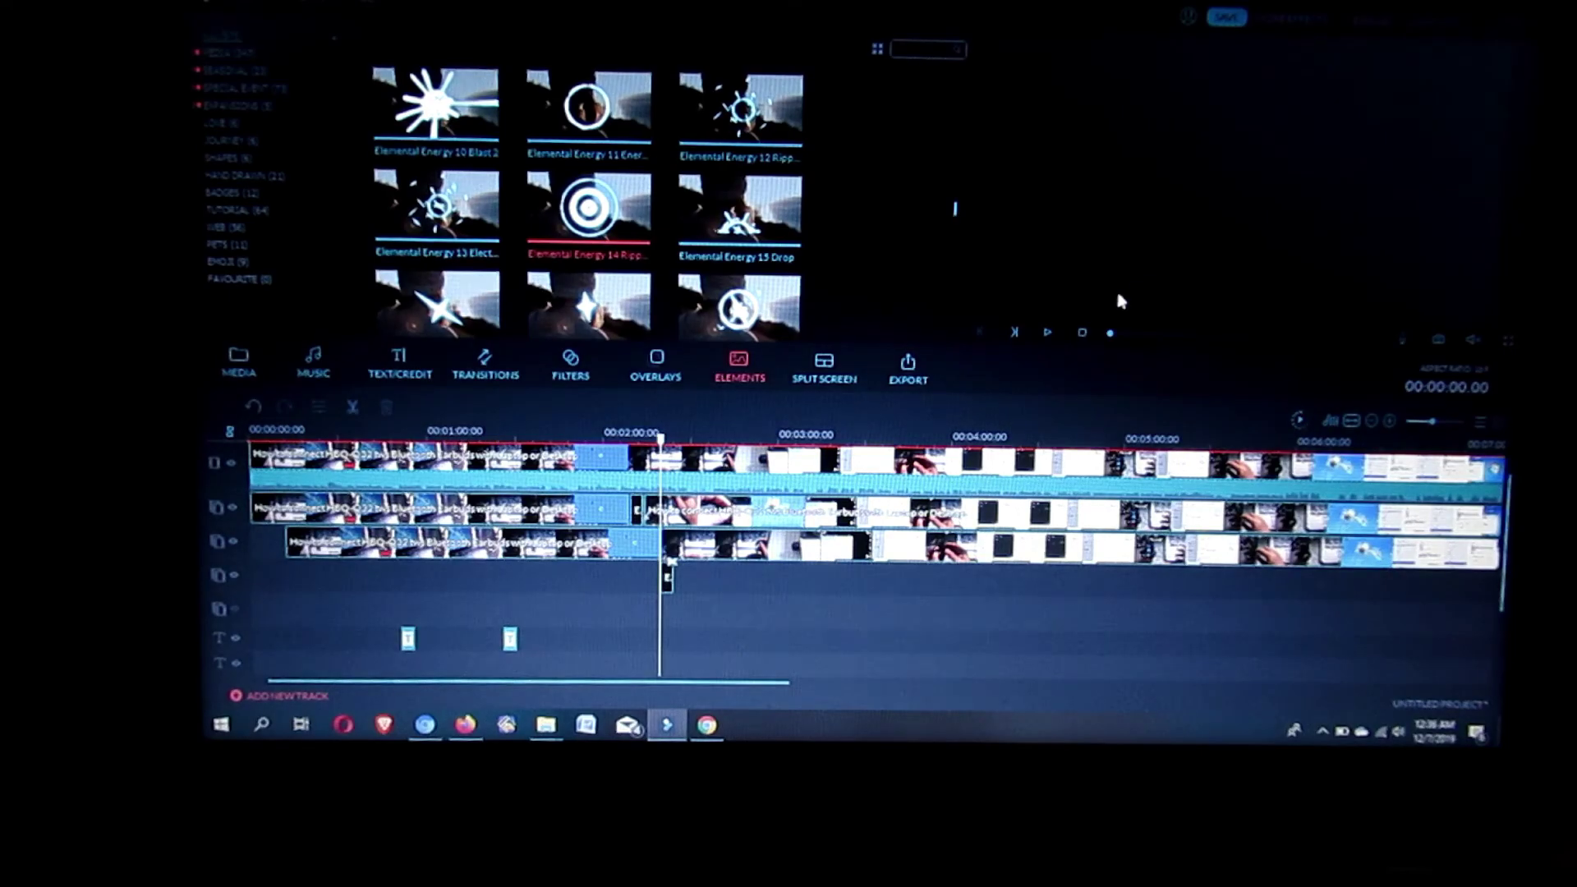